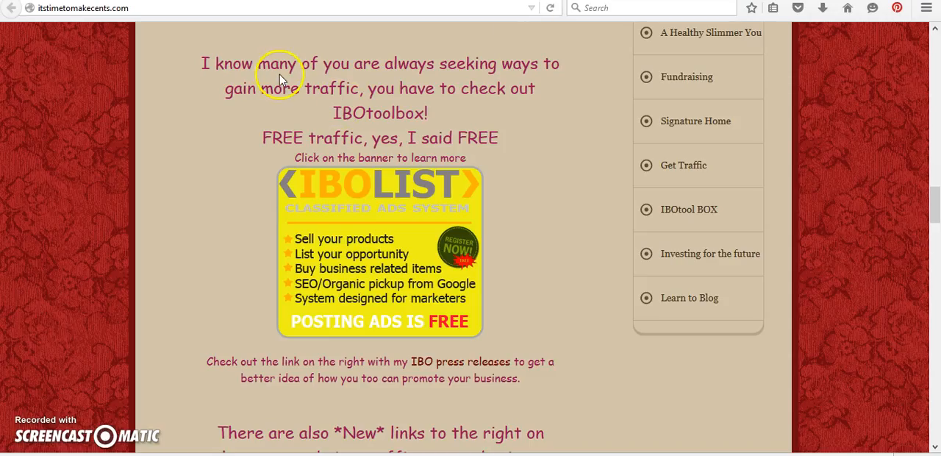
Open and read the 10/4/2015 press release "Create your own videos from any article you have written" on the IBO social page
{"action": "mouse_move", "coordinate": [934, 208]}
{"action": "left_mouse_down"}
{"action": "mouse_move", "coordinate": [934, 84]}
{"action": "mouse_move", "coordinate": [931, 206]}
{"action": "left_mouse_up"}
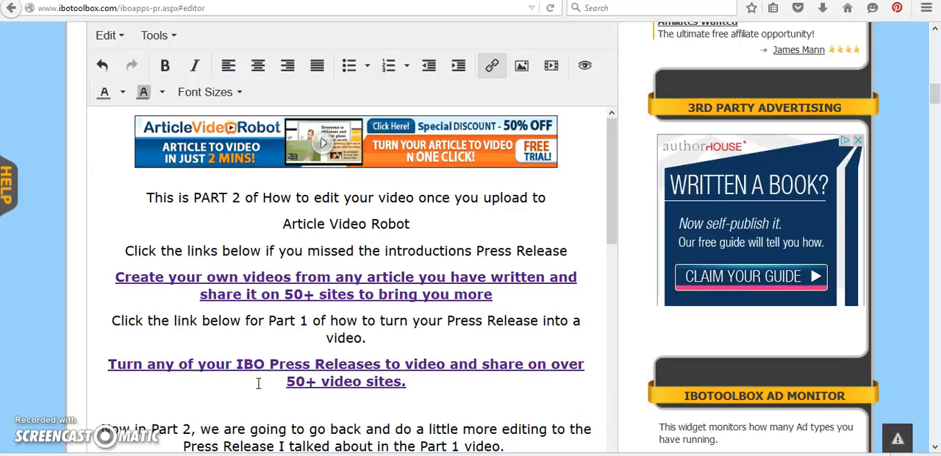
{"action": "left_click", "coordinate": [258, 1]}
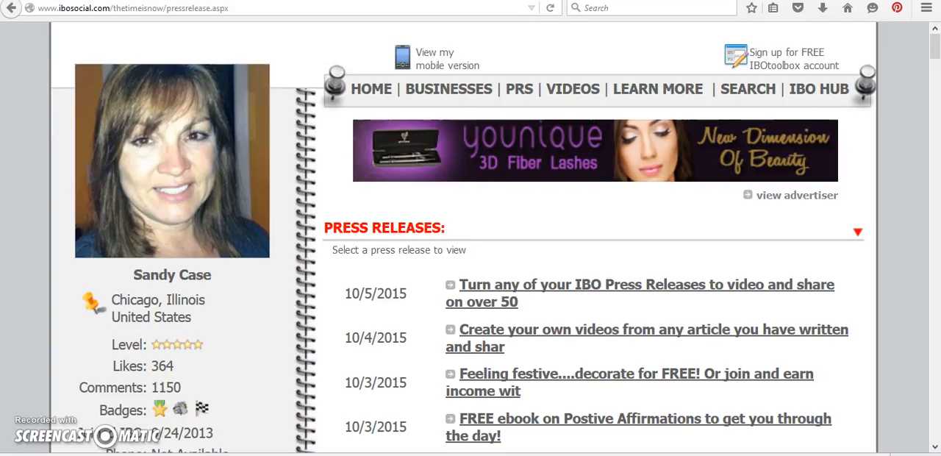
{"action": "left_click", "coordinate": [498, 336]}
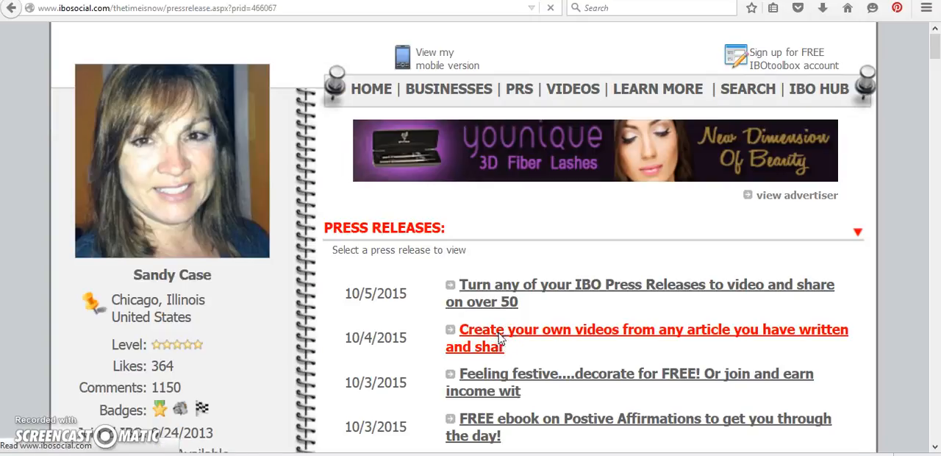
{"action": "left_click_drag", "start_coordinate": [936, 53], "coordinate": [934, 31]}
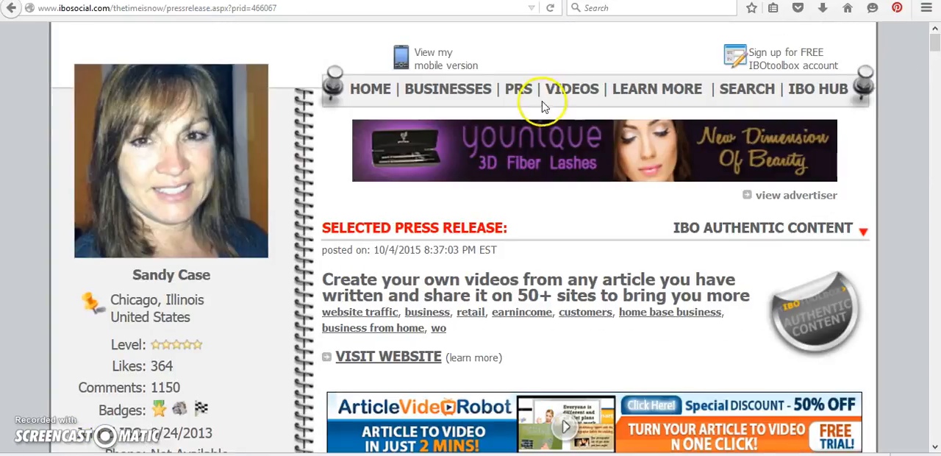
Return to the press release list and read through the 10/5/2015 release "Turn any of your IBO Press Releases to video"
{"action": "left_click", "coordinate": [522, 97]}
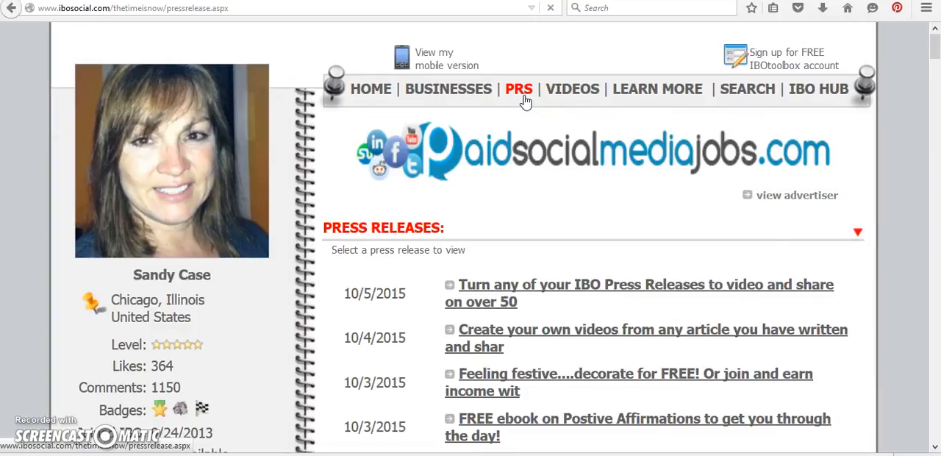
{"action": "left_click", "coordinate": [495, 285]}
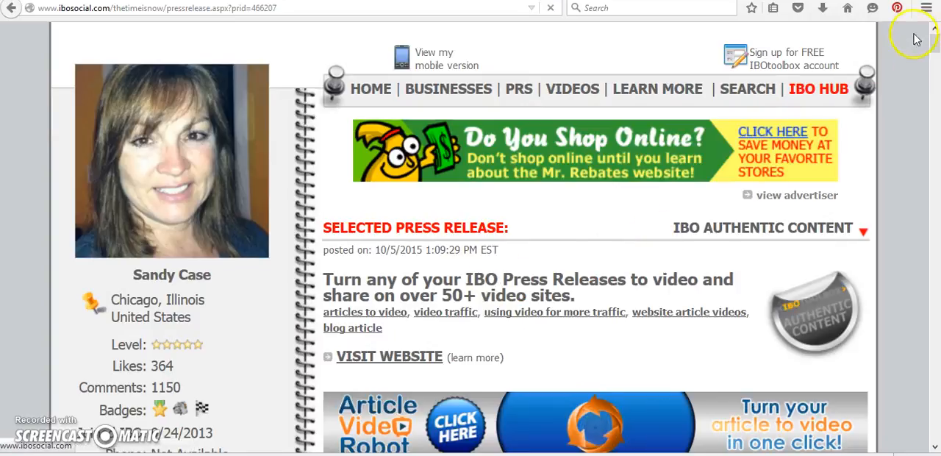
{"action": "left_click_drag", "start_coordinate": [933, 45], "coordinate": [936, 81]}
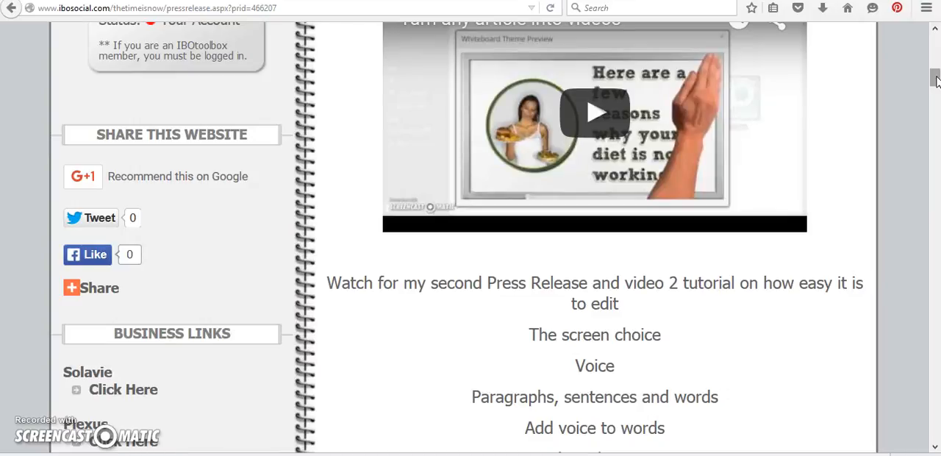
{"action": "left_click_drag", "start_coordinate": [936, 77], "coordinate": [935, 120]}
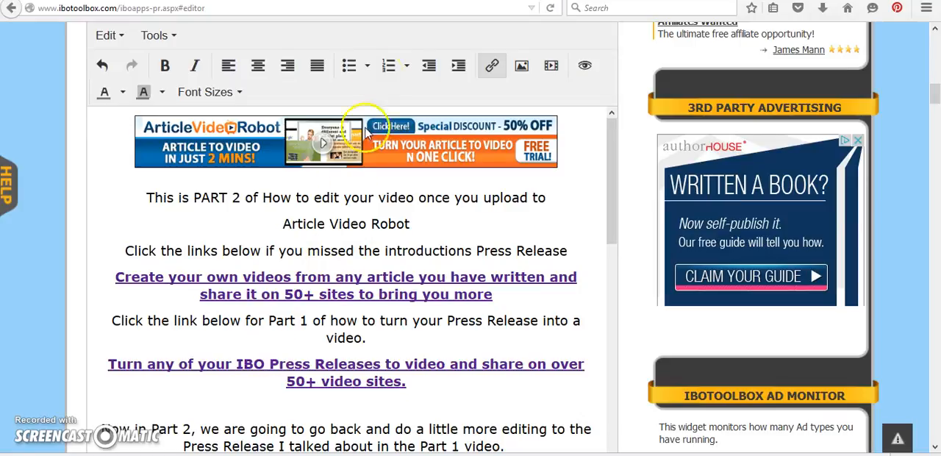
Switch to the Article Video Robot wizard at its article formatting step and show the Projects options
{"action": "key", "text": "ctrl+Tab"}
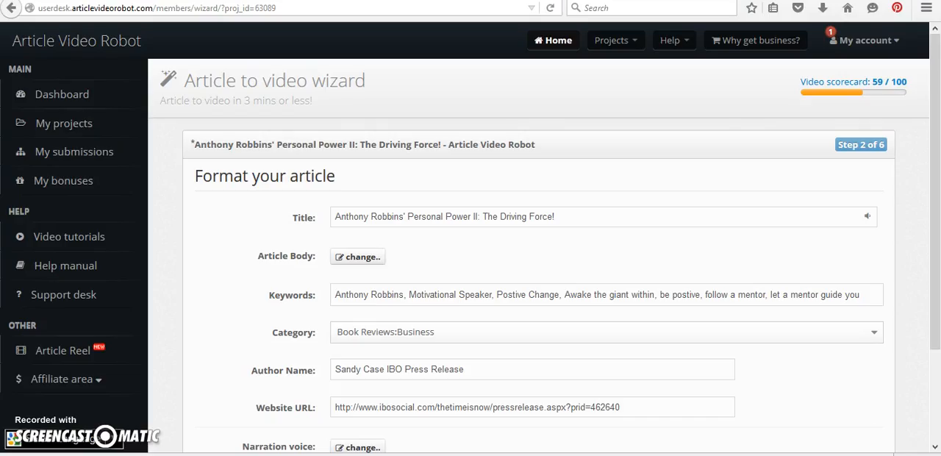
{"action": "left_click", "coordinate": [606, 44]}
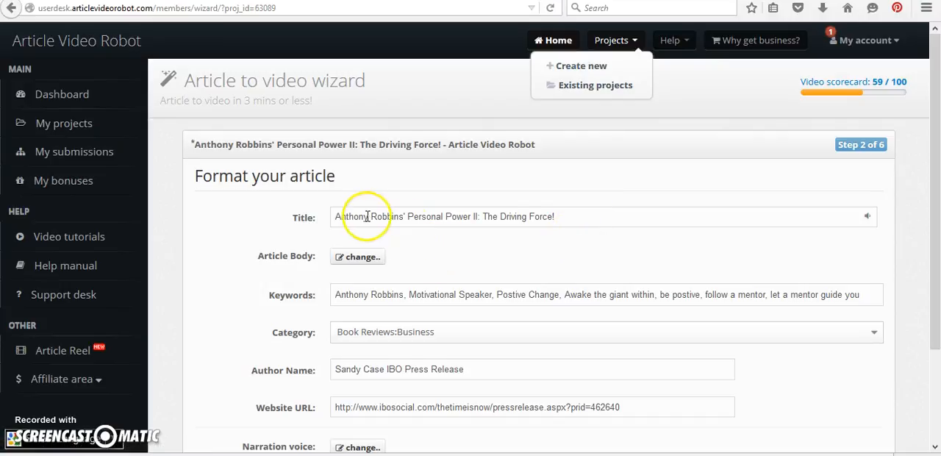
{"action": "left_click", "coordinate": [587, 212]}
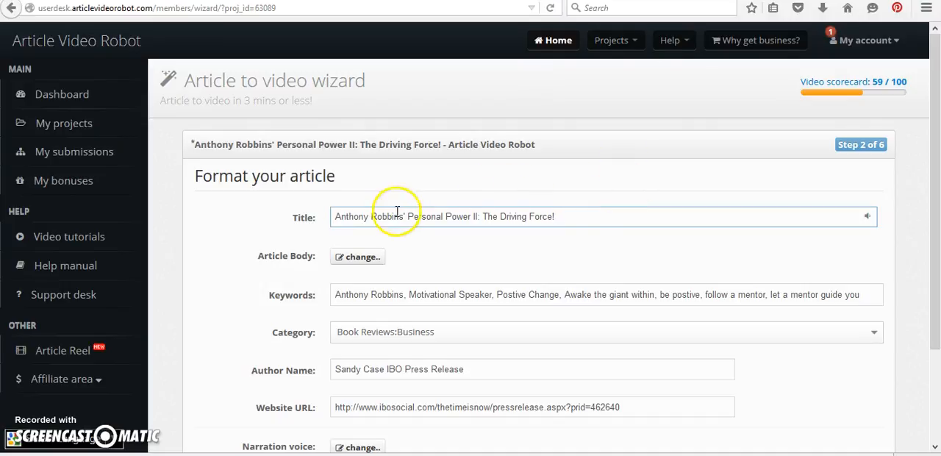
{"action": "left_click", "coordinate": [336, 216]}
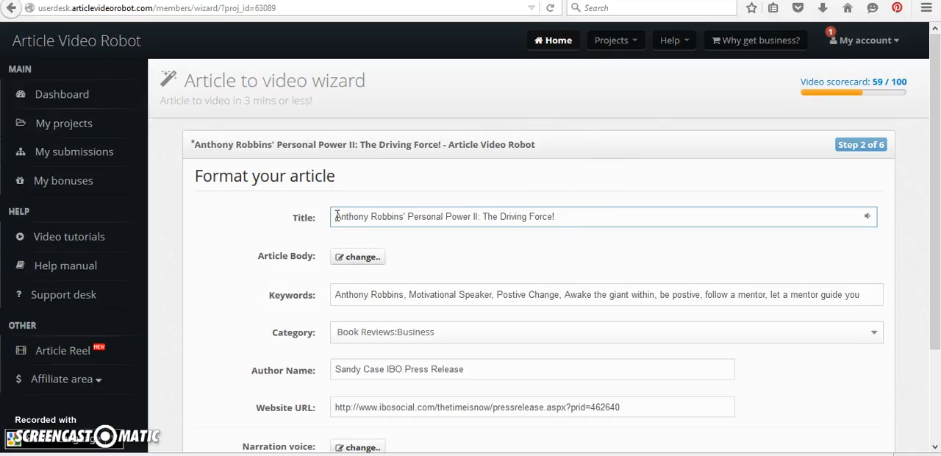
{"action": "type", "text": "Sandy "}
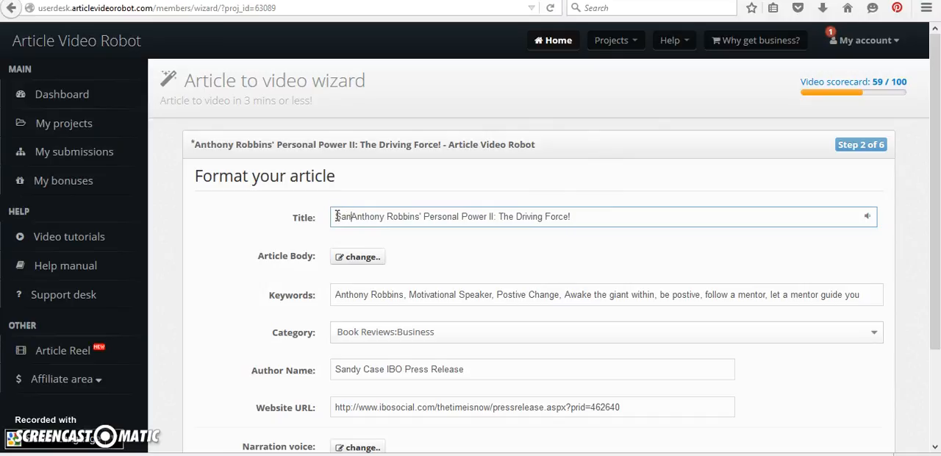
{"action": "type", "text": "Ibo soi"}
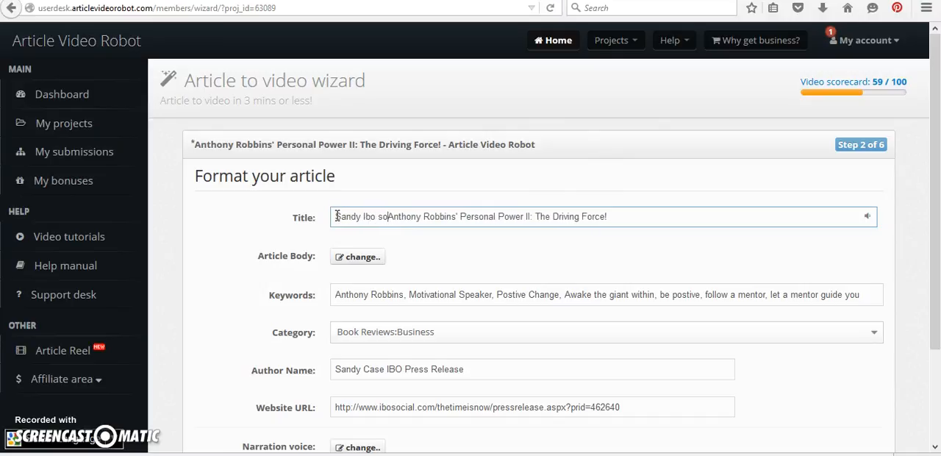
{"action": "key", "text": "BackSpace"}
{"action": "type", "text": "cil"}
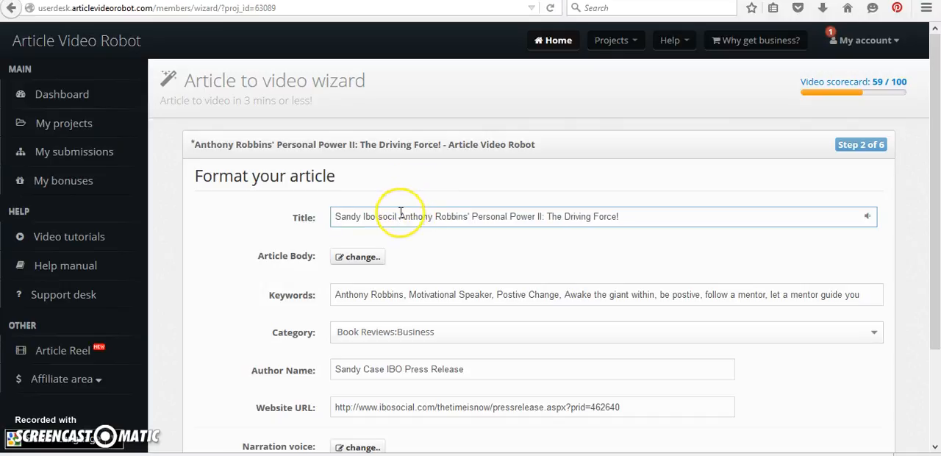
{"action": "left_click_drag", "start_coordinate": [397, 214], "coordinate": [332, 216]}
{"action": "key", "text": "BackSpace"}
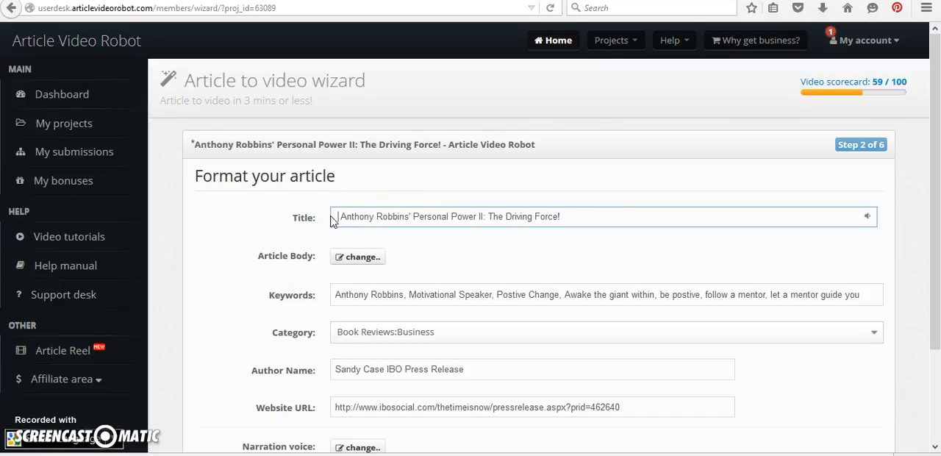
{"action": "key", "text": "Delete"}
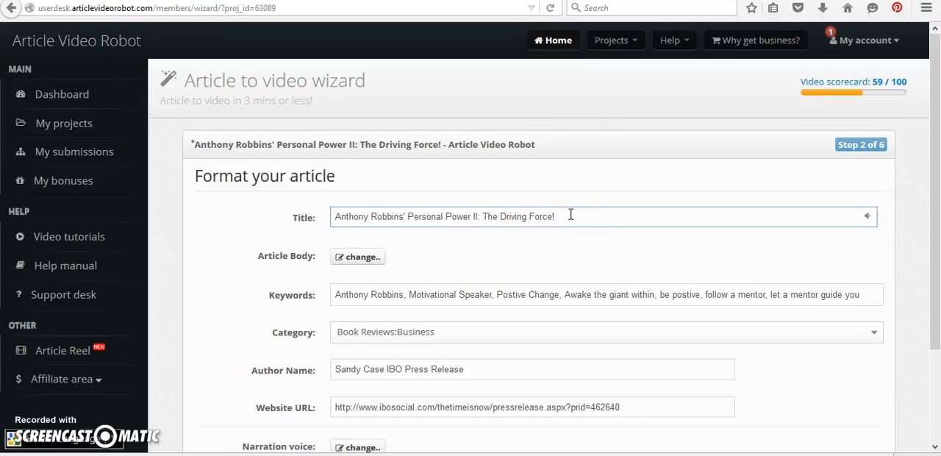
{"action": "left_click", "coordinate": [370, 263]}
{"action": "left_click", "coordinate": [604, 47]}
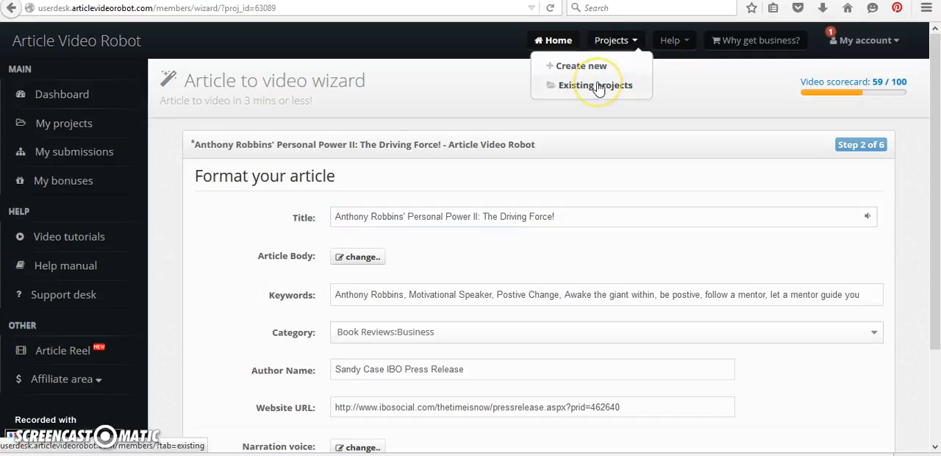
{"action": "left_click", "coordinate": [552, 276]}
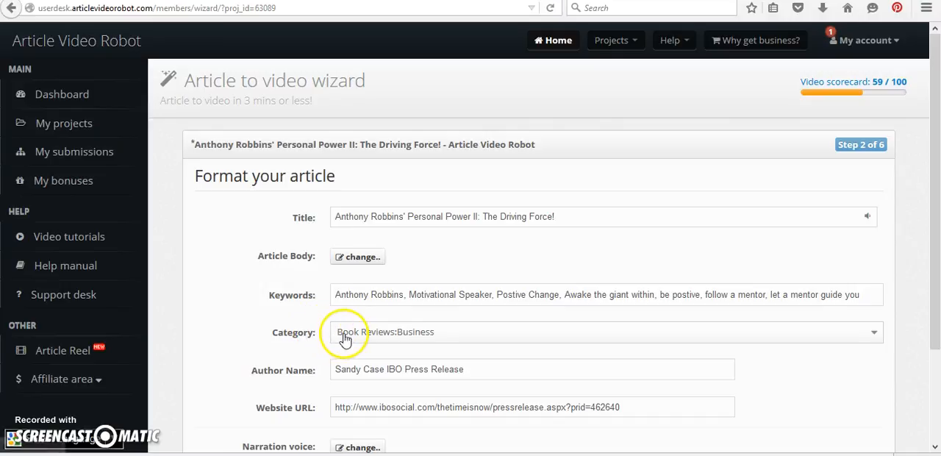
Browse the choices available for the article's category and close the list without picking one
{"action": "left_click", "coordinate": [873, 335]}
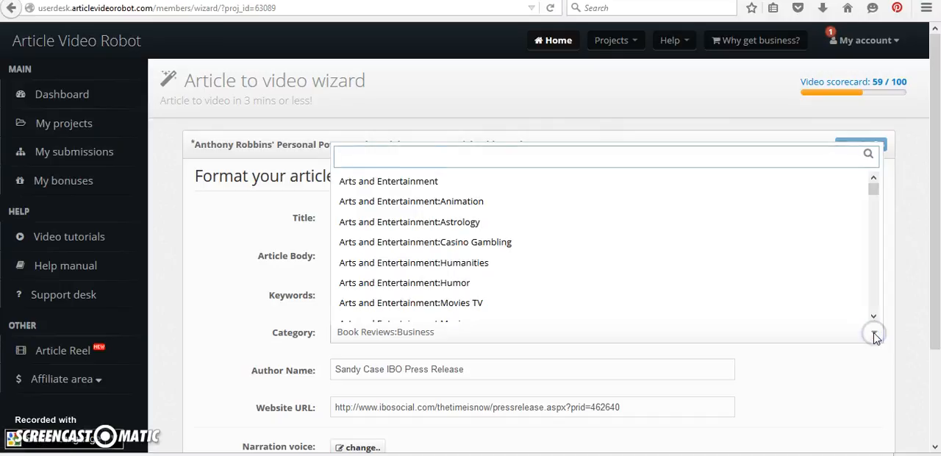
{"action": "mouse_move", "coordinate": [871, 183]}
{"action": "left_mouse_down"}
{"action": "mouse_move", "coordinate": [874, 288]}
{"action": "mouse_move", "coordinate": [871, 180]}
{"action": "left_mouse_up"}
{"action": "left_click", "coordinate": [648, 370]}
Remove "IBO Press Release" from the end of the Author Name so only the author's full name remains
{"action": "left_click", "coordinate": [594, 369]}
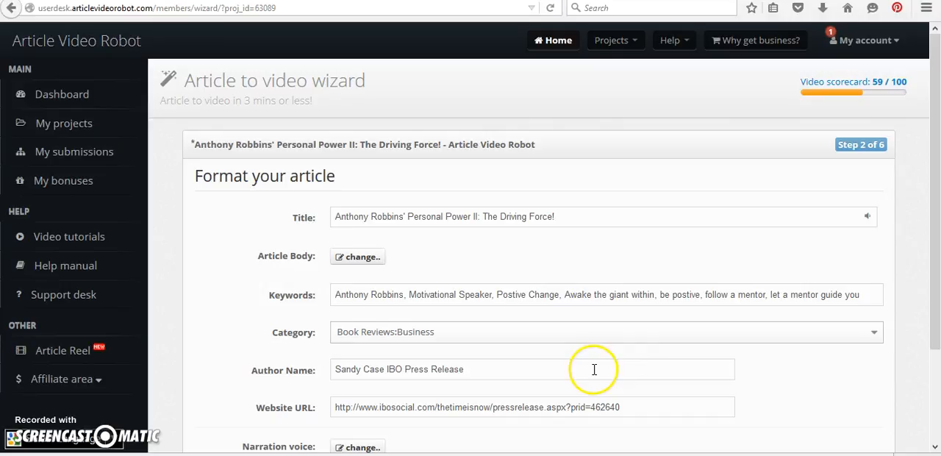
{"action": "key", "text": "BackSpace"}
{"action": "key", "text": "BackSpace"}
{"action": "key", "text": "BackSpace"}
{"action": "key", "text": "BackSpace"}
{"action": "key", "text": "BackSpace"}
{"action": "key", "text": "BackSpace"}
{"action": "key", "text": "BackSpace"}
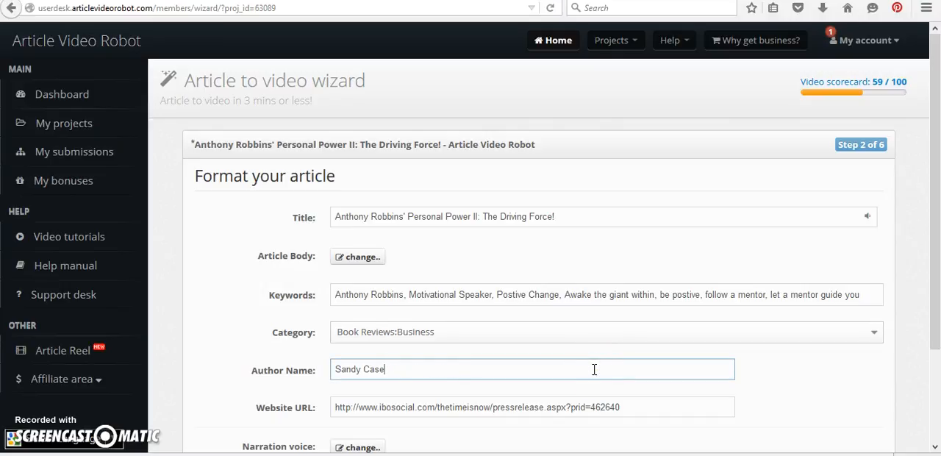
Check the article's Website URL against the published press release page and the Part 2 draft, and return to the wizard
{"action": "left_click_drag", "start_coordinate": [933, 156], "coordinate": [938, 226]}
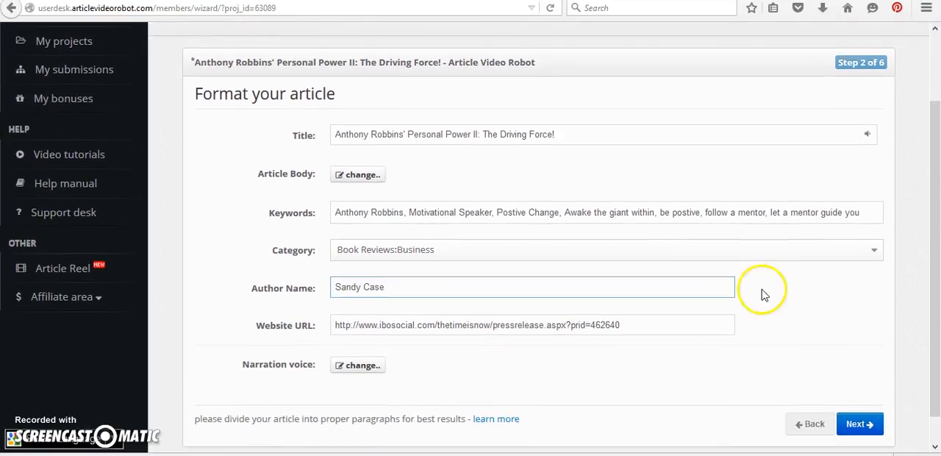
{"action": "left_click", "coordinate": [644, 328]}
{"action": "double_click", "coordinate": [644, 328]}
{"action": "triple_click", "coordinate": [643, 328]}
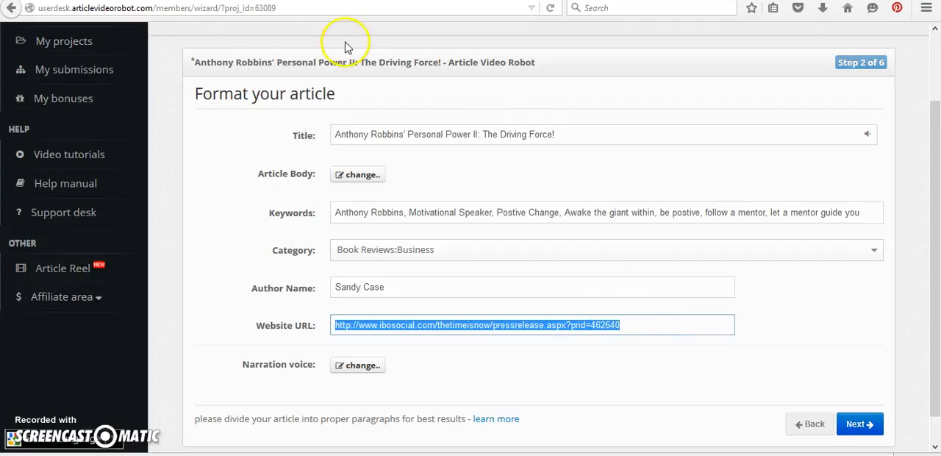
{"action": "left_click", "coordinate": [441, 1]}
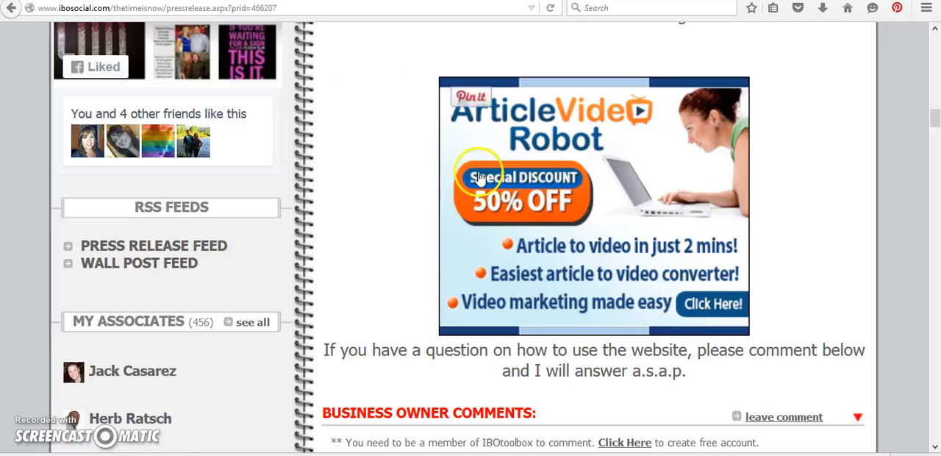
{"action": "left_click_drag", "start_coordinate": [934, 124], "coordinate": [934, 60]}
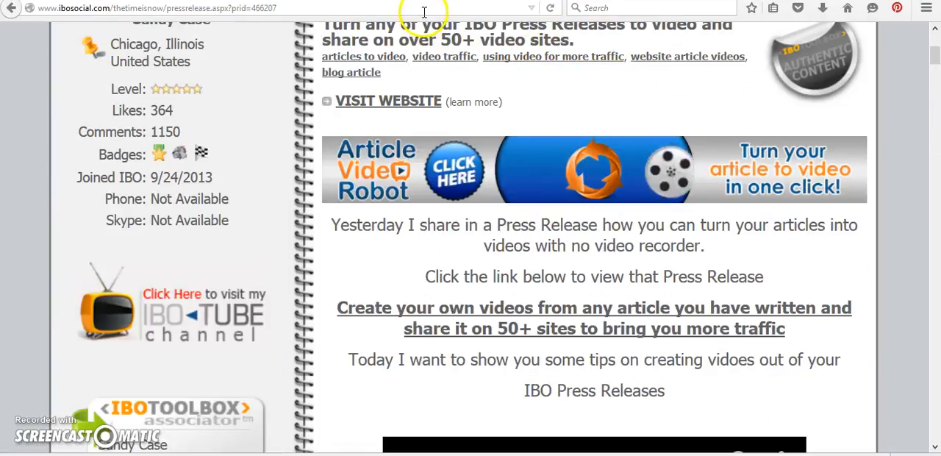
{"action": "left_click", "coordinate": [250, 1]}
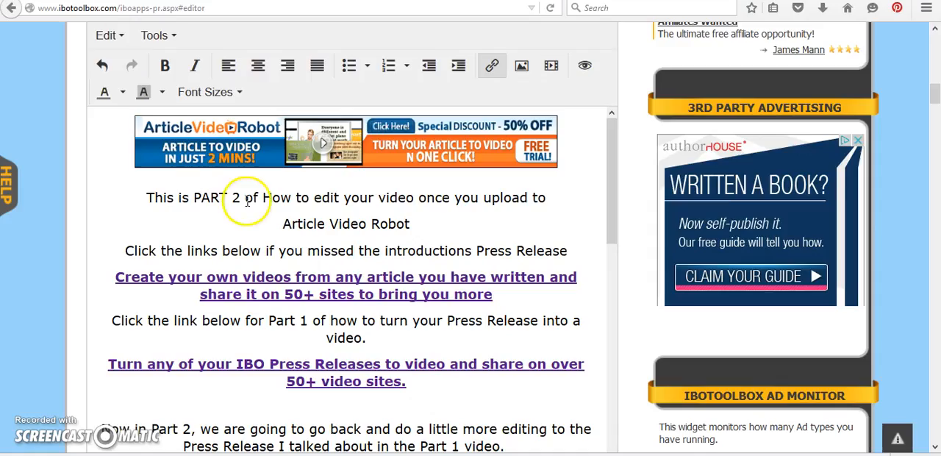
{"action": "left_click", "coordinate": [368, 1]}
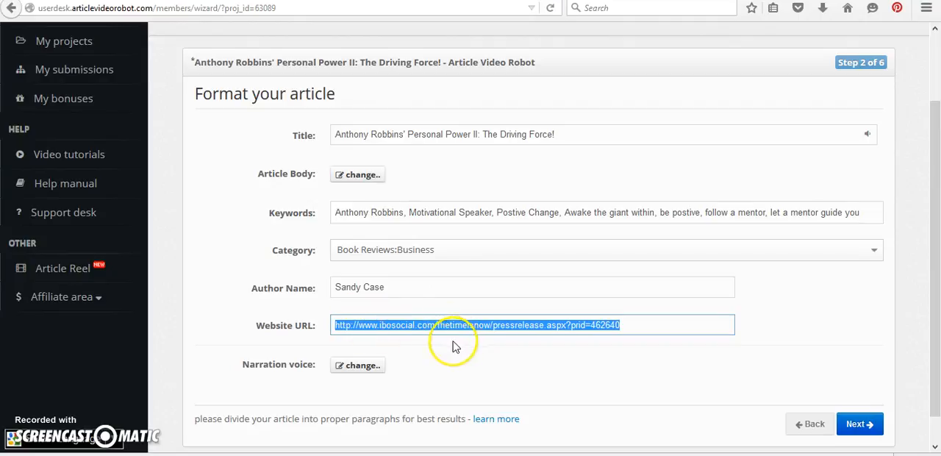
Change the narration voice to Mike, accepting the sound re-generation for all items, and preview the voice
{"action": "left_click", "coordinate": [360, 369]}
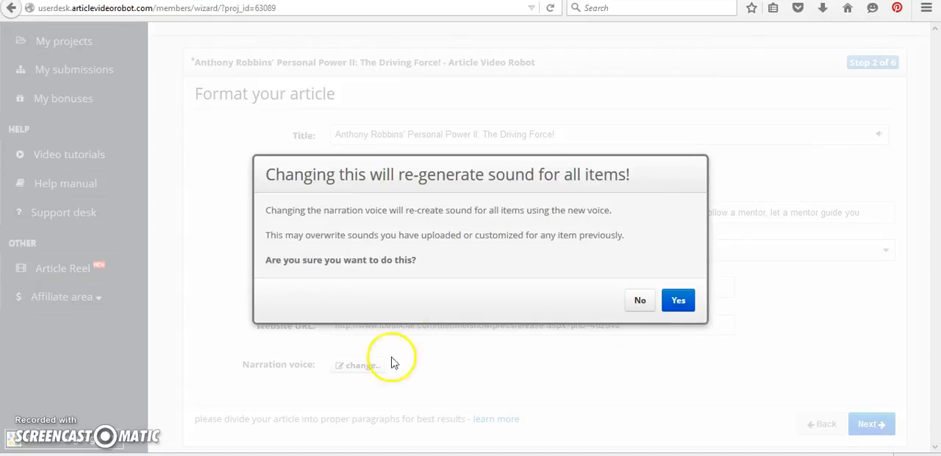
{"action": "left_click", "coordinate": [678, 303]}
{"action": "left_click", "coordinate": [586, 333]}
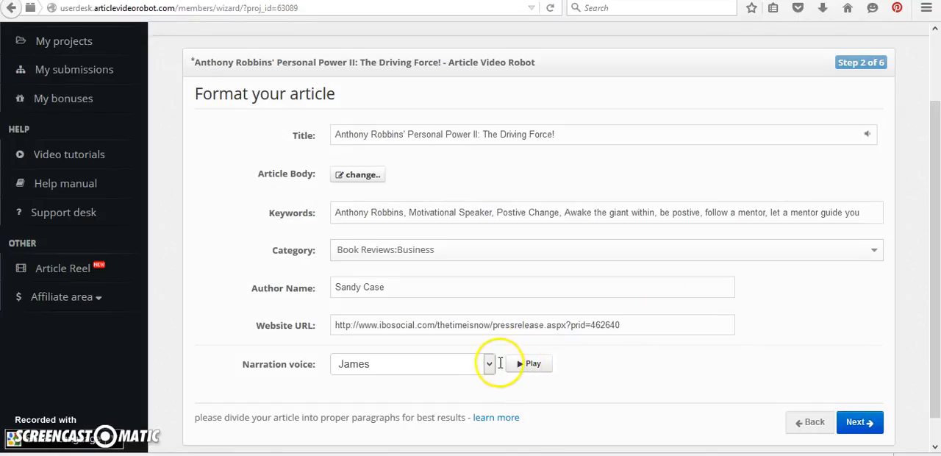
{"action": "left_click", "coordinate": [489, 366]}
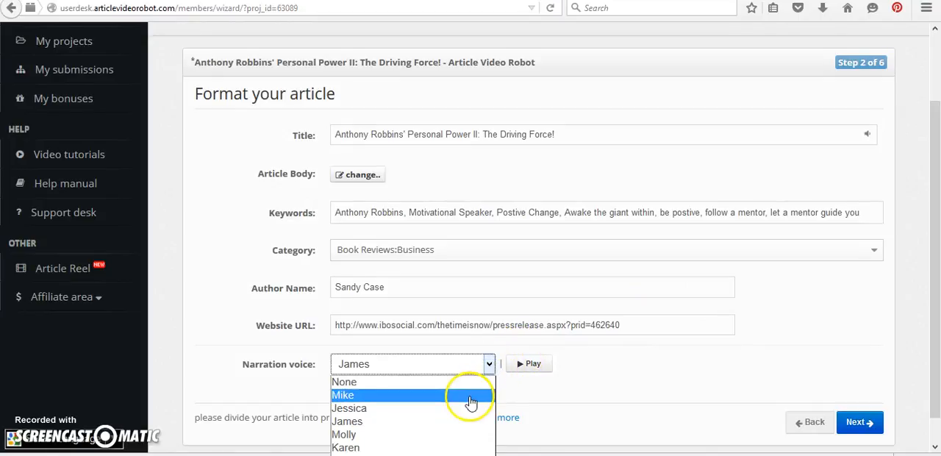
{"action": "left_click", "coordinate": [471, 397]}
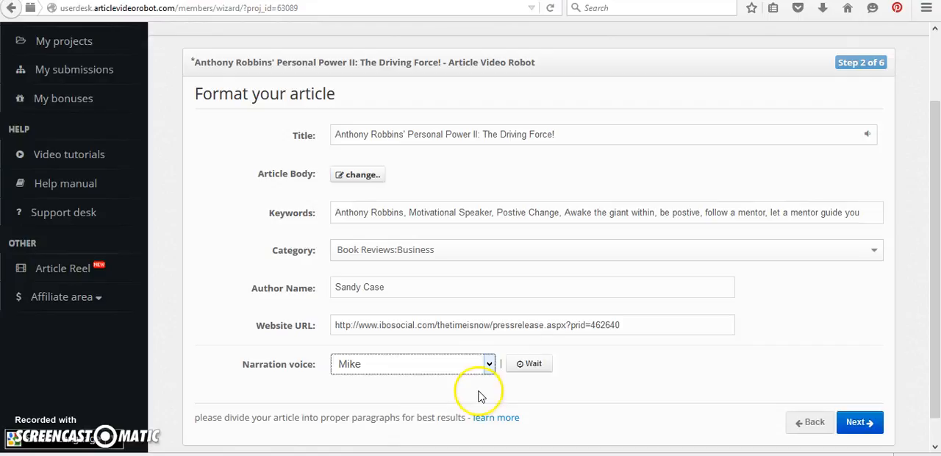
{"action": "left_click", "coordinate": [521, 367]}
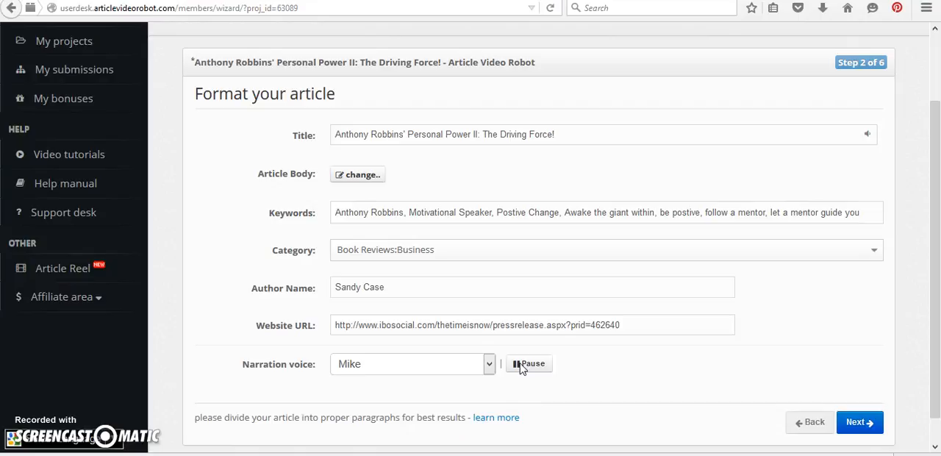
{"action": "left_click", "coordinate": [515, 364]}
Switch the narration voice to Jessica and play its preview
{"action": "left_click", "coordinate": [489, 365]}
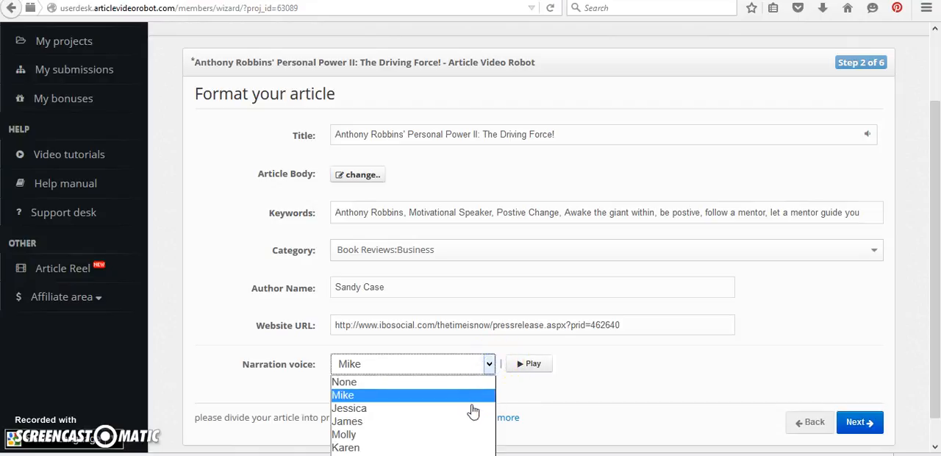
{"action": "left_click", "coordinate": [473, 409]}
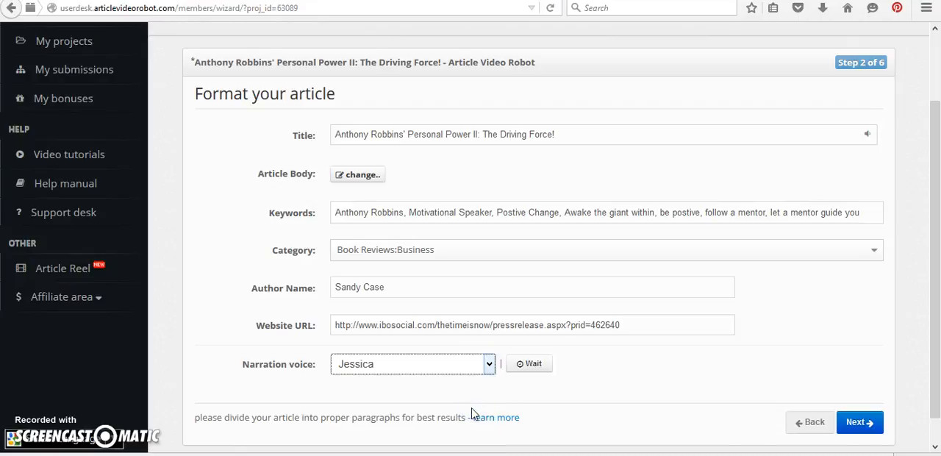
{"action": "left_click", "coordinate": [517, 366]}
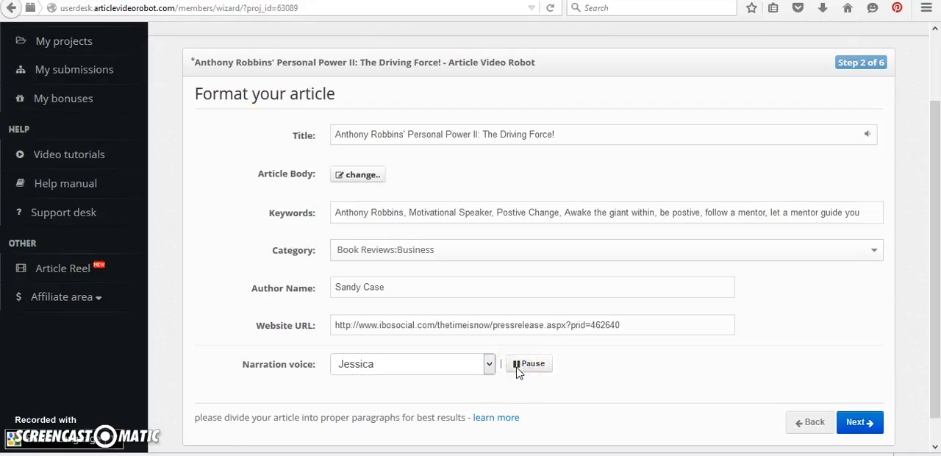
Set the narration voice to James and play its preview
{"action": "left_click", "coordinate": [489, 363]}
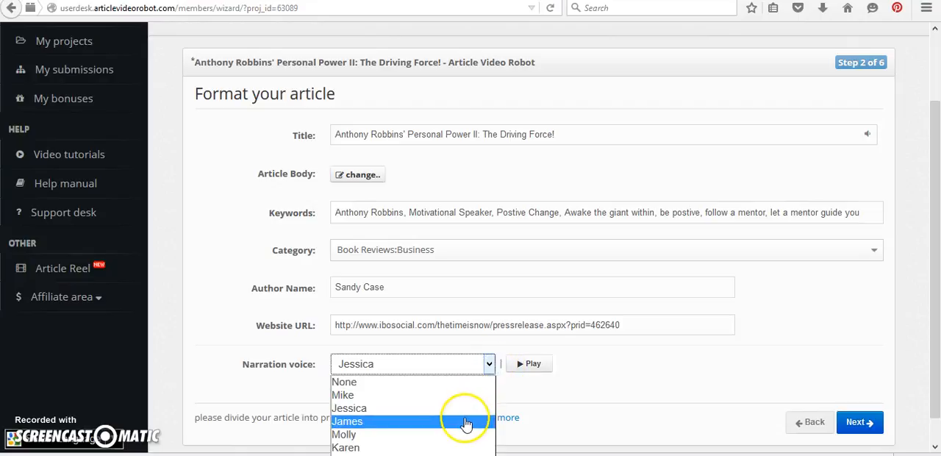
{"action": "left_click", "coordinate": [463, 420]}
{"action": "left_click", "coordinate": [522, 369]}
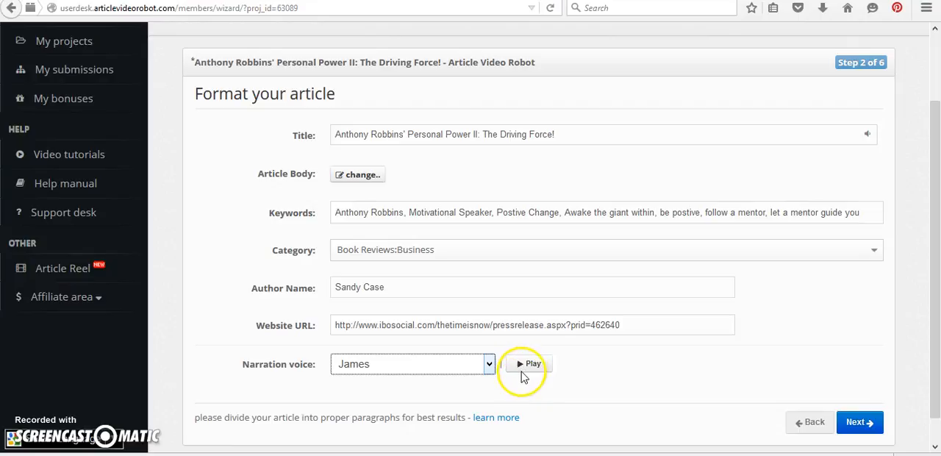
{"action": "left_click", "coordinate": [523, 363]}
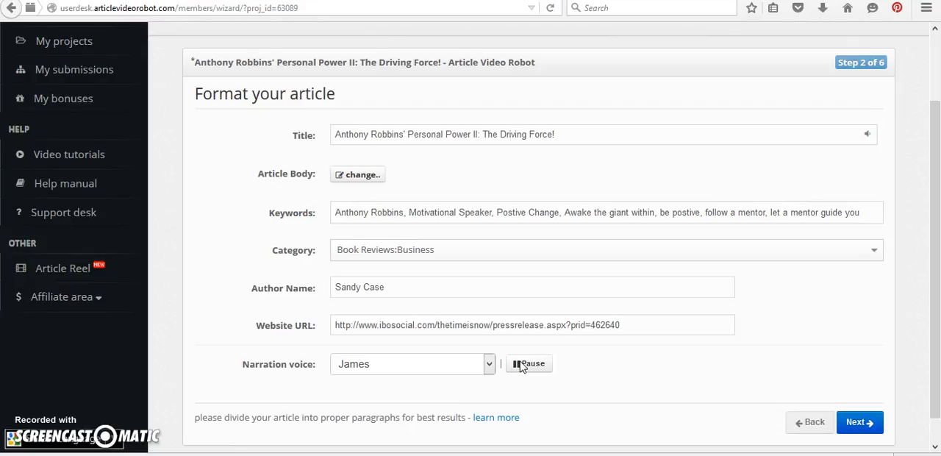
Look through the remaining narration voices and close the list without picking another one
{"action": "left_click", "coordinate": [491, 364]}
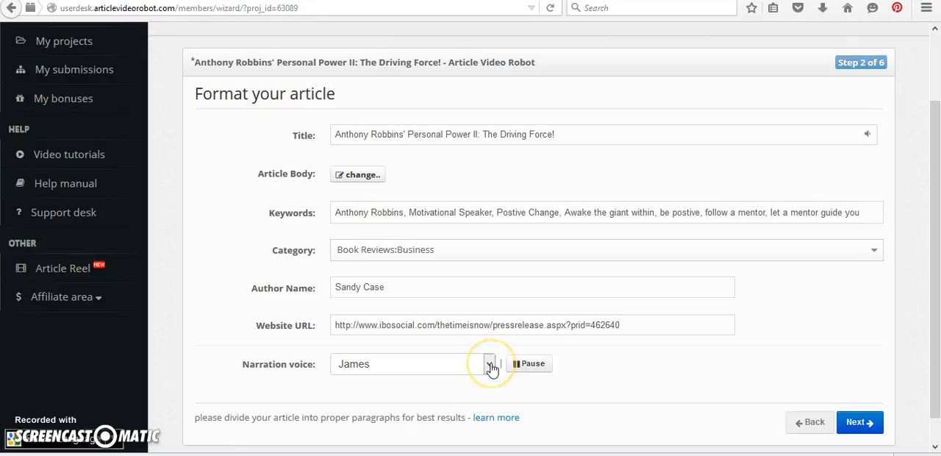
{"action": "left_click", "coordinate": [489, 366]}
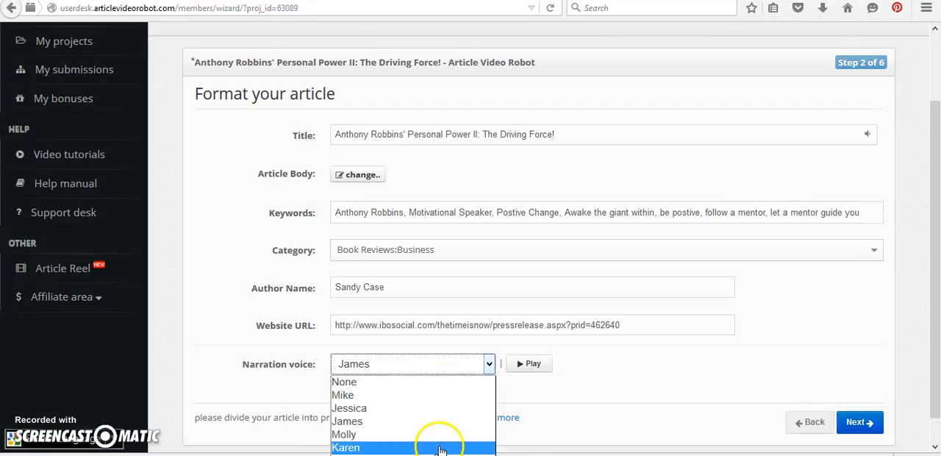
{"action": "left_click", "coordinate": [561, 388]}
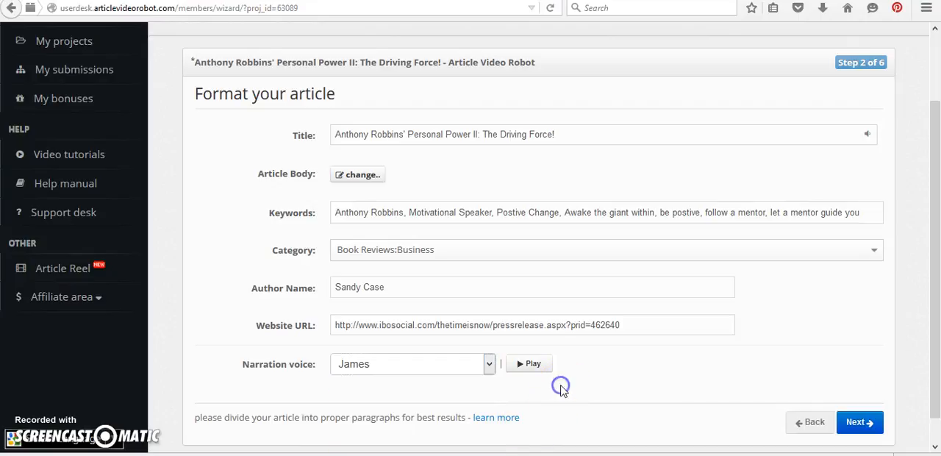
Proceed to the frame editing step and remove the audio from the heading item of frame 1
{"action": "left_click", "coordinate": [855, 419]}
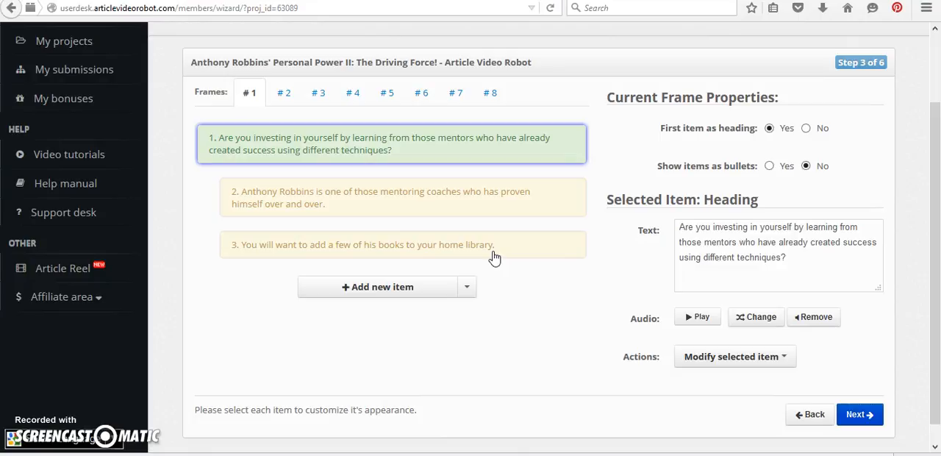
{"action": "left_click", "coordinate": [462, 214]}
{"action": "left_click", "coordinate": [451, 147]}
{"action": "left_click", "coordinate": [450, 144]}
{"action": "left_click", "coordinate": [812, 318]}
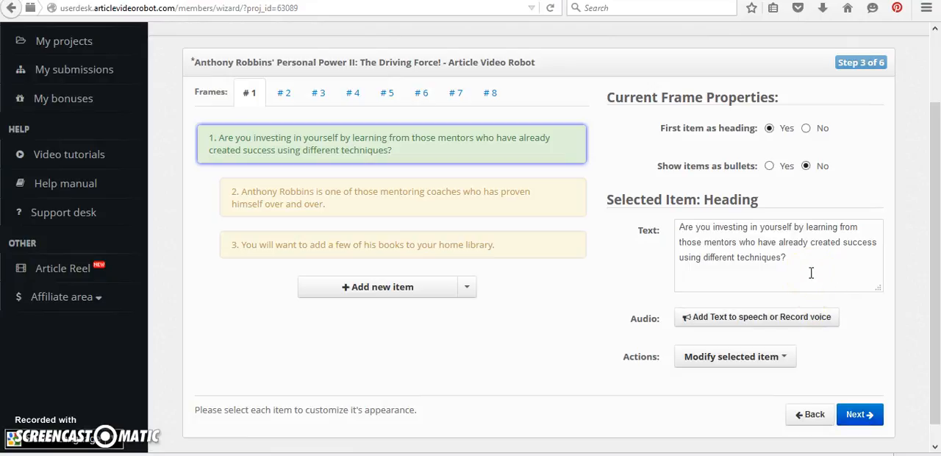
Generate text-to-speech for frame 1's heading with the James voice, preview it, and save and assign the sound
{"action": "left_click", "coordinate": [770, 320]}
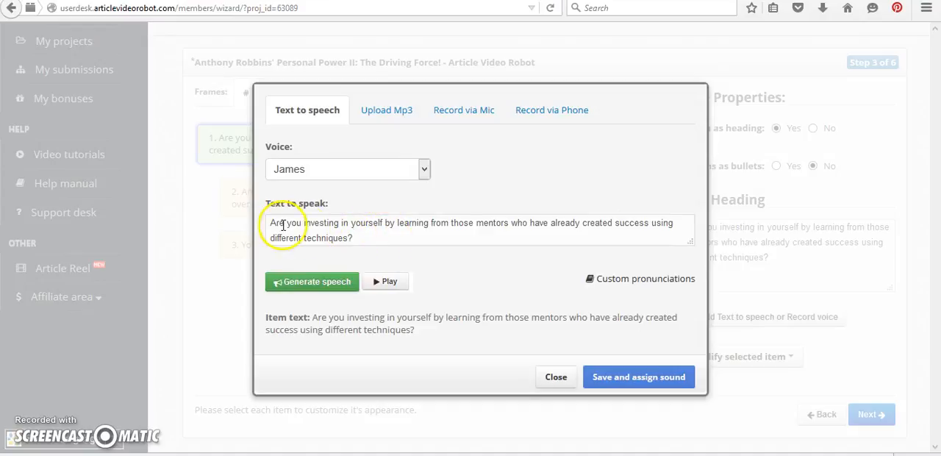
{"action": "left_click", "coordinate": [300, 284]}
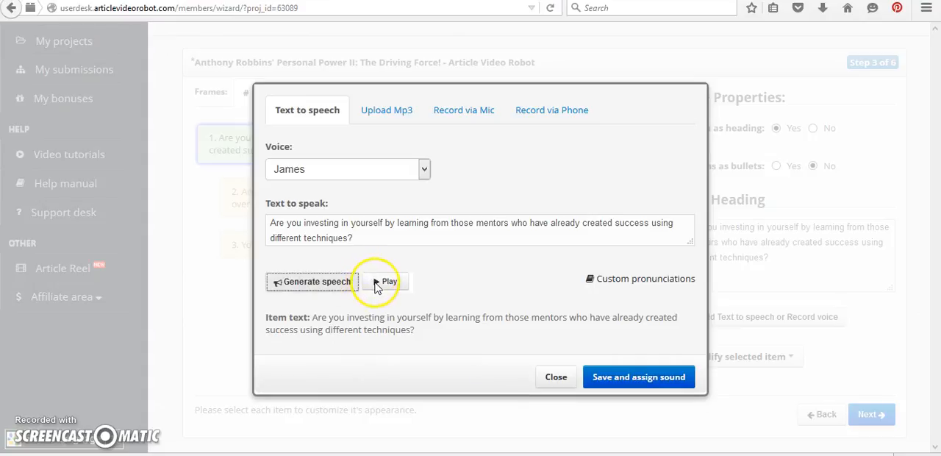
{"action": "left_click", "coordinate": [376, 284]}
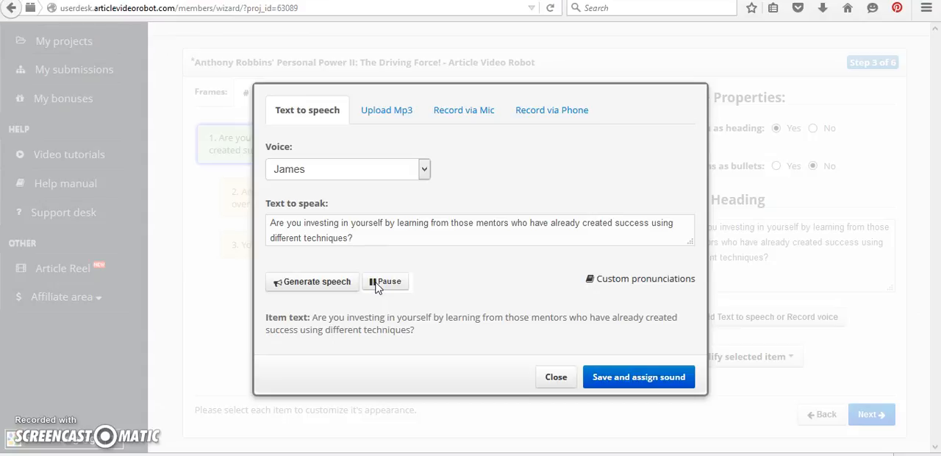
{"action": "left_click", "coordinate": [377, 284]}
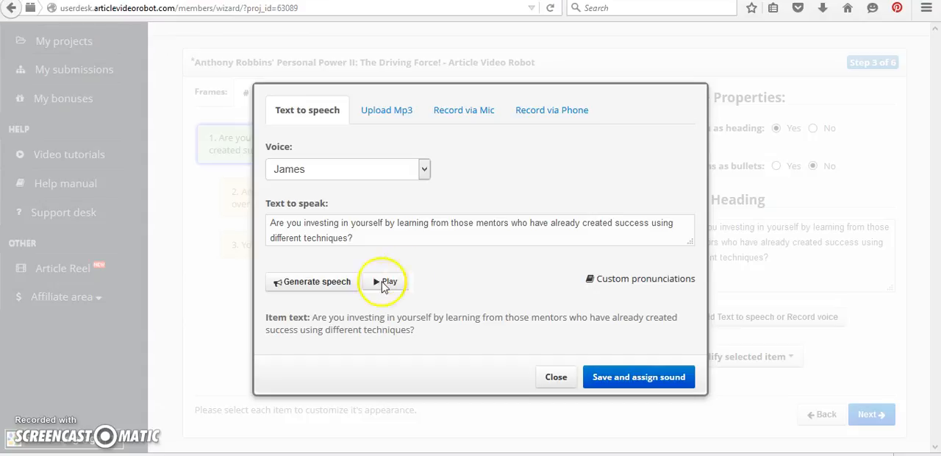
{"action": "left_click", "coordinate": [639, 377]}
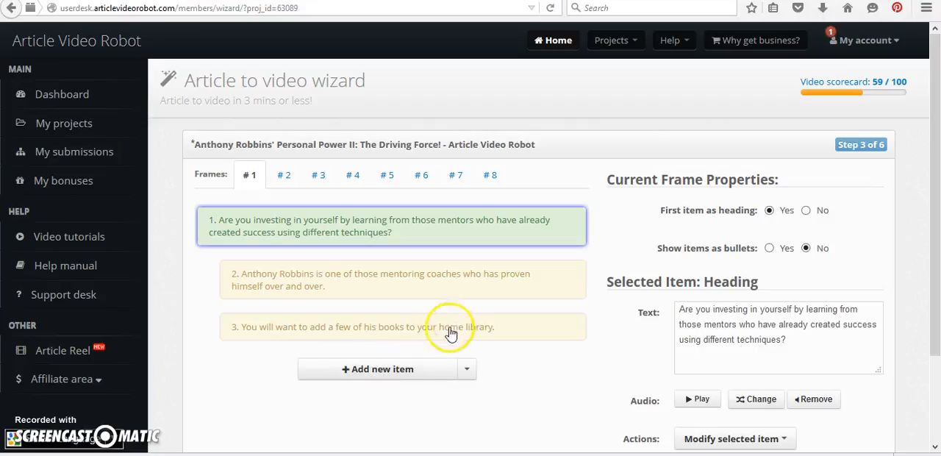
Add a fourth item to frame 1 and clear its placeholder text
{"action": "left_click", "coordinate": [410, 369]}
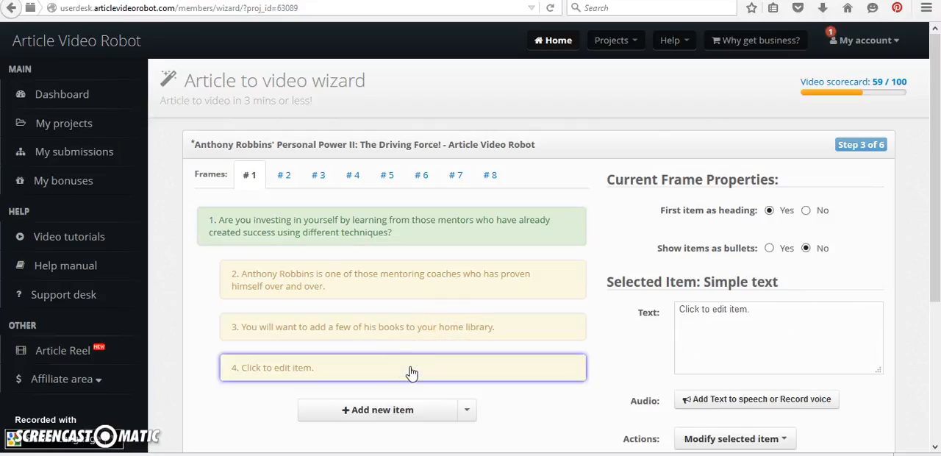
{"action": "left_click", "coordinate": [762, 308]}
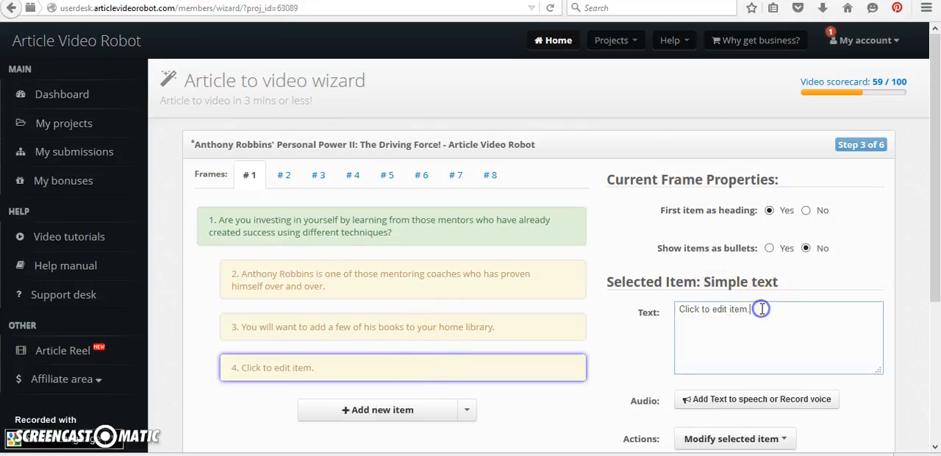
{"action": "key", "text": "BackSpace"}
{"action": "key", "text": "BackSpace"}
{"action": "key", "text": "BackSpace"}
{"action": "key", "text": "BackSpace"}
{"action": "key", "text": "BackSpace"}
{"action": "key", "text": "BackSpace"}
{"action": "key", "text": "BackSpace"}
{"action": "key", "text": "BackSpace"}
{"action": "key", "text": "BackSpace"}
{"action": "key", "text": "BackSpace"}
{"action": "key", "text": "BackSpace"}
{"action": "key", "text": "BackSpace"}
{"action": "key", "text": "BackSpace"}
{"action": "key", "text": "BackSpace"}
{"action": "key", "text": "BackSpace"}
{"action": "key", "text": "BackSpace"}
{"action": "key", "text": "BackSpace"}
{"action": "key", "text": "BackSpace"}
{"action": "key", "text": "BackSpace"}
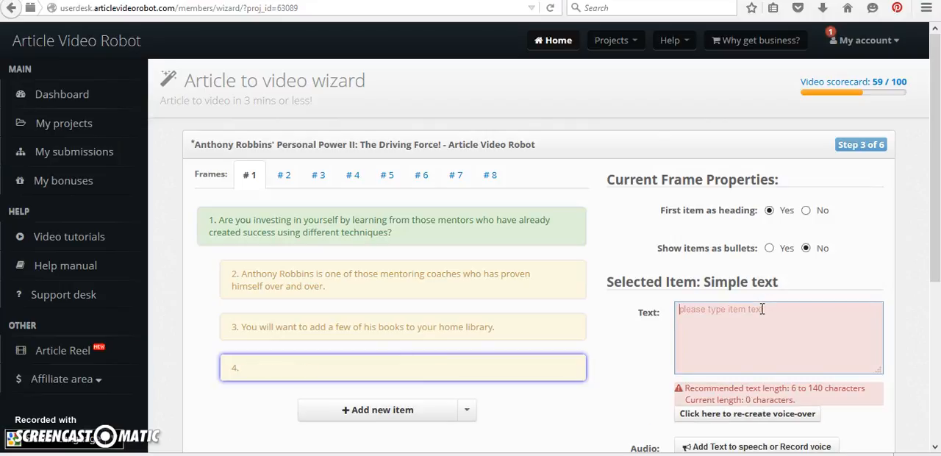
Enter "Visit the link below to view more of my favorite Anthony Robbins books." as the fourth item's text
{"action": "type", "text": "Vist"}
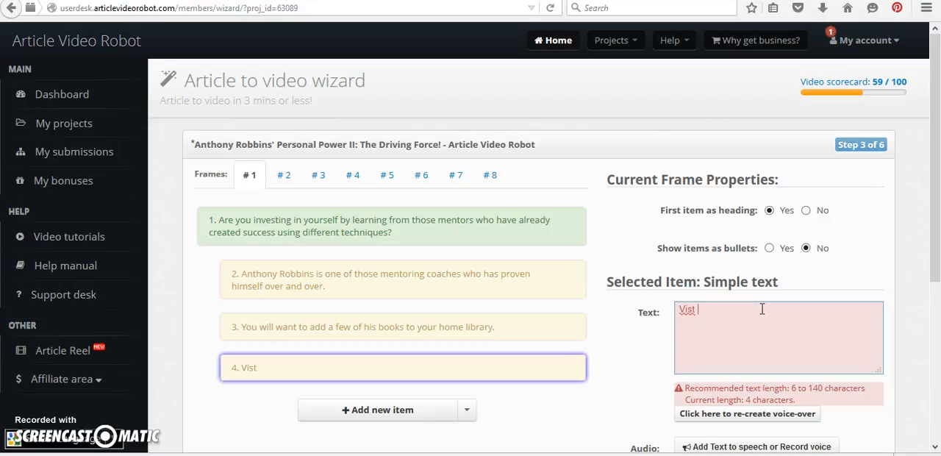
{"action": "key", "text": "BackSpace"}
{"action": "type", "text": "i"}
{"action": "type", "text": "t the li"}
{"action": "key", "text": "BackSpace"}
{"action": "type", "text": "i"}
{"action": "key", "text": "BackSpace"}
{"action": "type", "text": "in"}
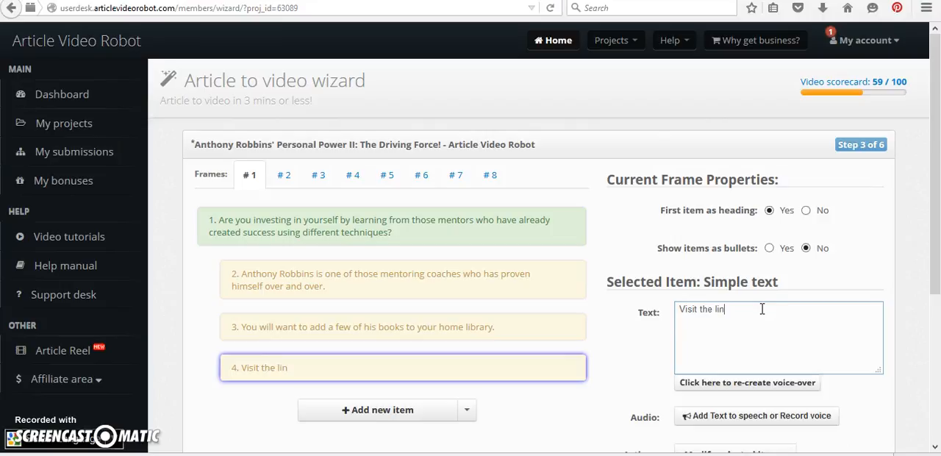
{"action": "type", "text": "k below to view moee of my favorite A"}
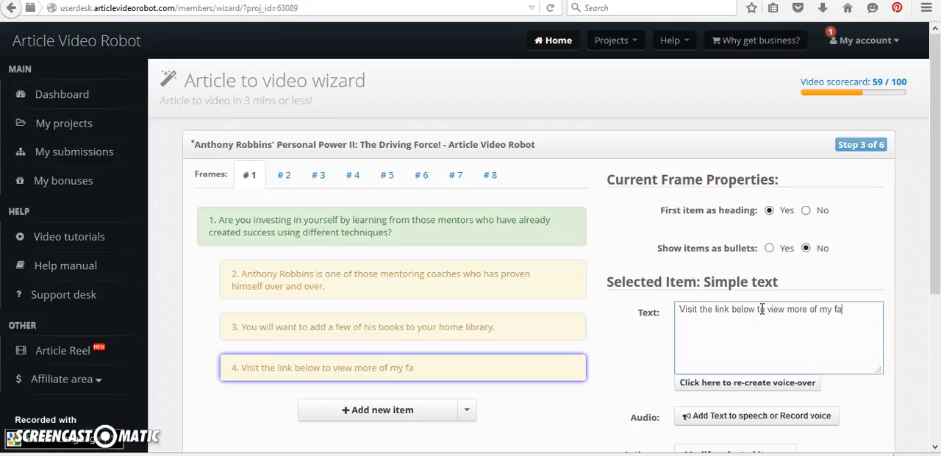
{"action": "type", "text": "noth"}
{"action": "key", "text": "BackSpace"}
{"action": "key", "text": "BackSpace"}
{"action": "type", "text": "thony"}
{"action": "key", "text": "BackSpace"}
{"action": "key", "text": "BackSpace"}
{"action": "key", "text": "BackSpace"}
{"action": "key", "text": "BackSpace"}
{"action": "key", "text": "BackSpace"}
{"action": "key", "text": "BackSpace"}
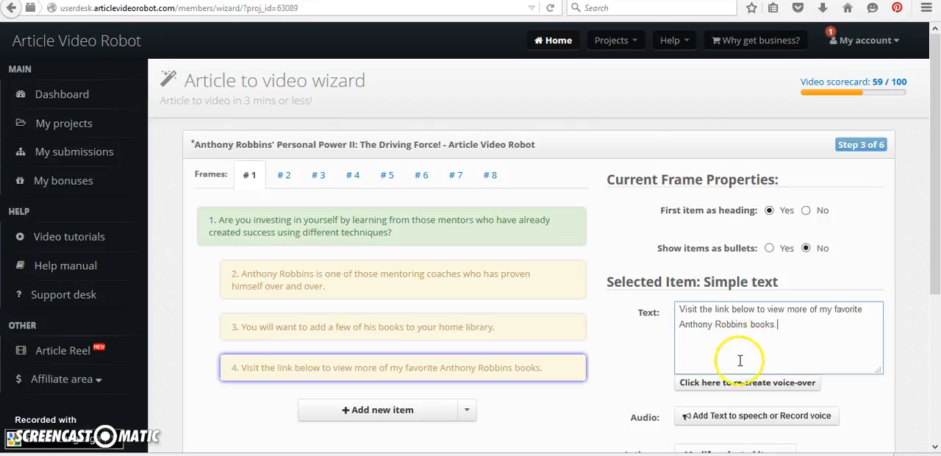
Create a James text-to-speech voice-over for frame 1's fourth item, preview it, and save and assign the sound
{"action": "left_click", "coordinate": [733, 389]}
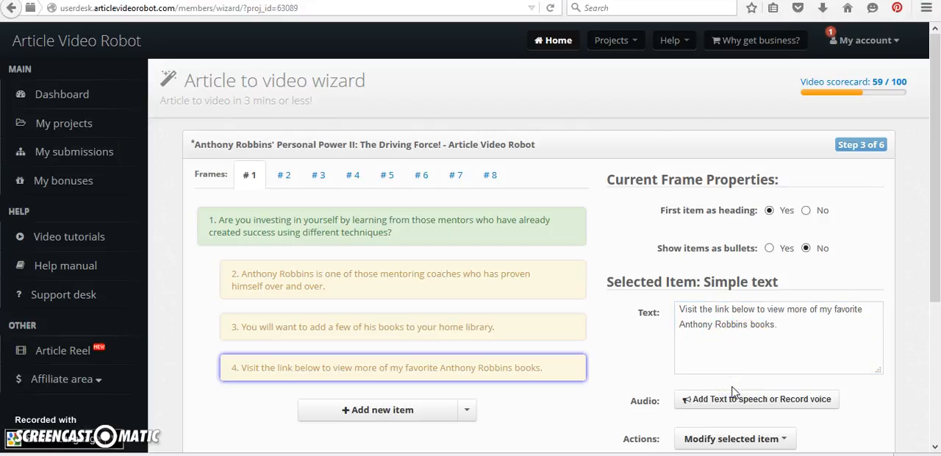
{"action": "left_click", "coordinate": [732, 401]}
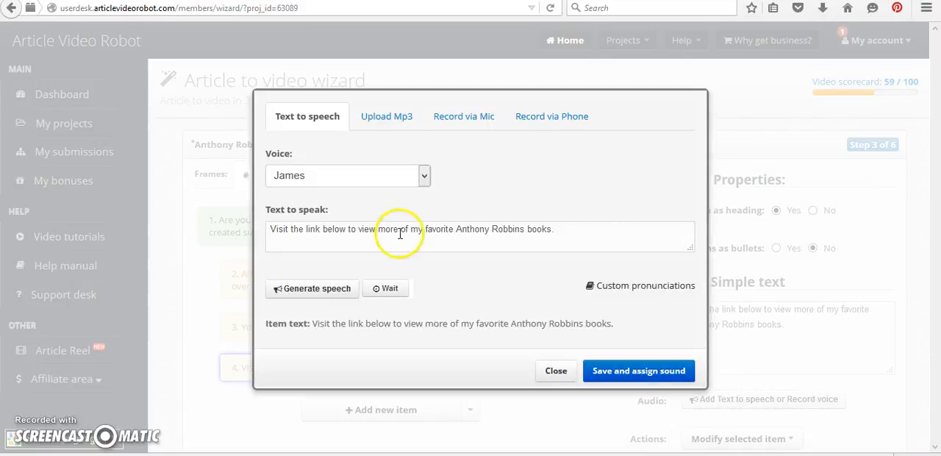
{"action": "left_click", "coordinate": [317, 290]}
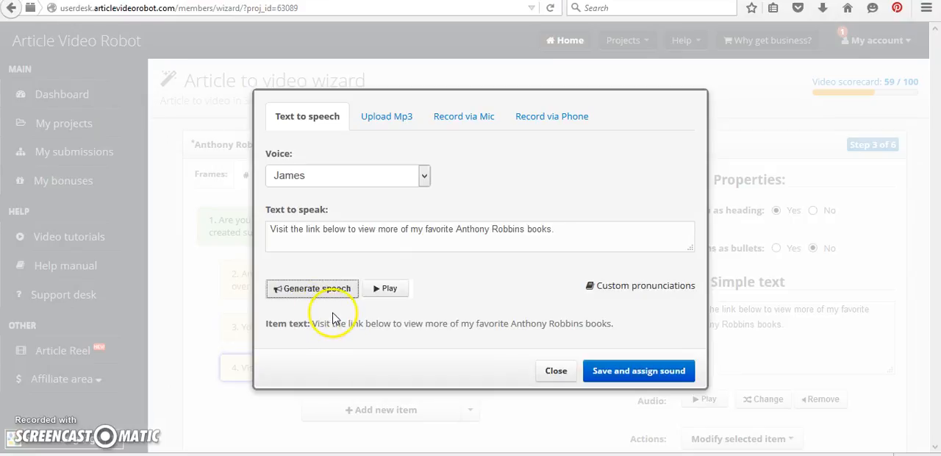
{"action": "left_click", "coordinate": [376, 289]}
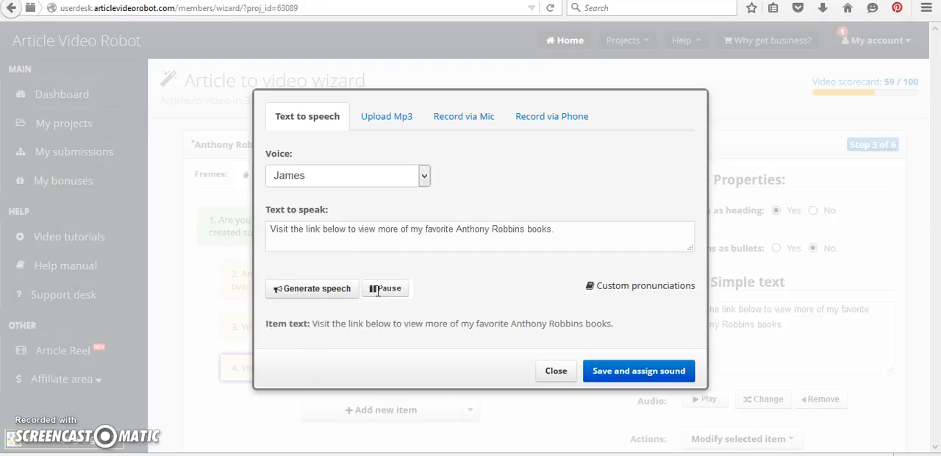
{"action": "left_click", "coordinate": [644, 368]}
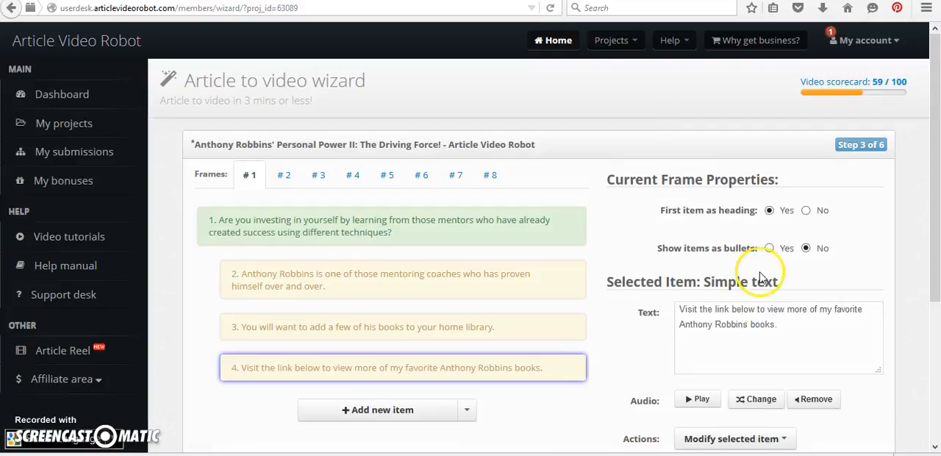
Open frame 2 and select its "AWAKE THE GIANT WITHIN" bullet to view its image and audio settings
{"action": "left_click_drag", "start_coordinate": [938, 139], "coordinate": [935, 215]}
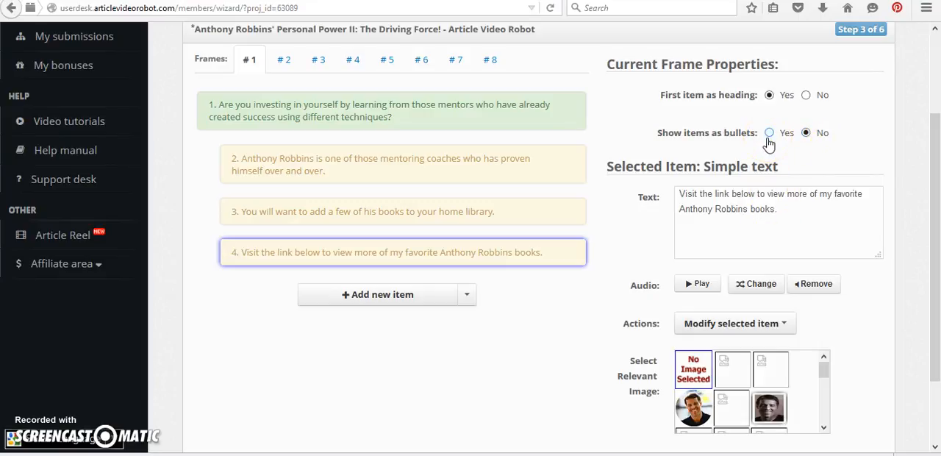
{"action": "left_click", "coordinate": [283, 63]}
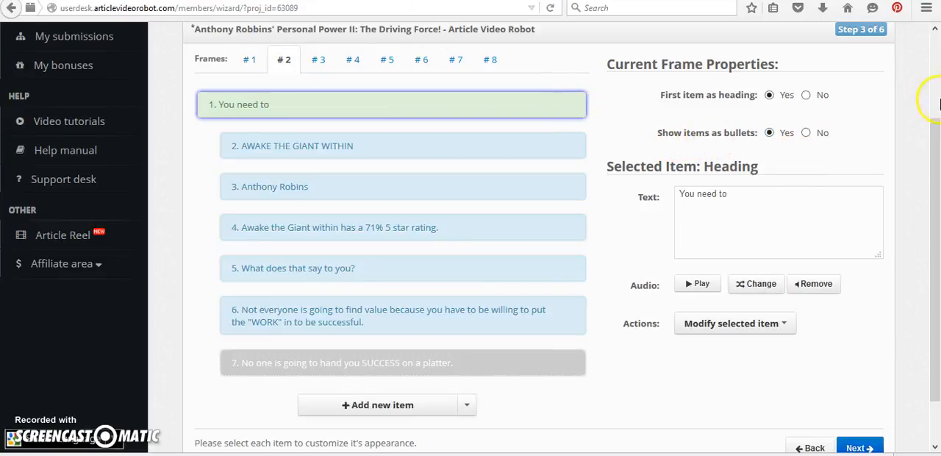
{"action": "left_click", "coordinate": [523, 140]}
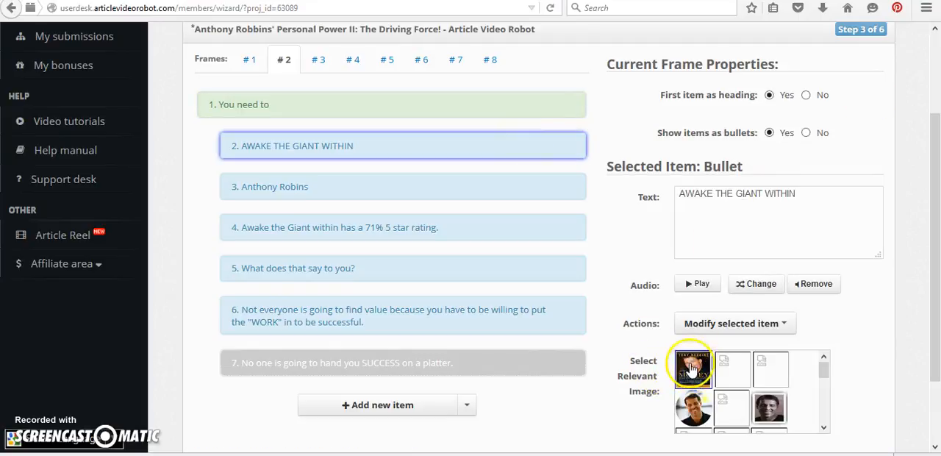
Browse the image search for frame 2's third bullet, mark the round Anthony Robbins portrait, and close the search without applying it
{"action": "left_click", "coordinate": [419, 195]}
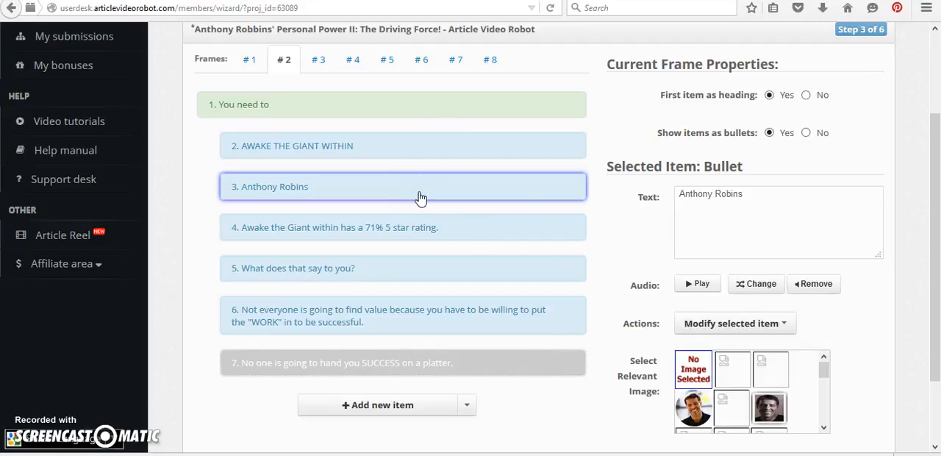
{"action": "left_click", "coordinate": [691, 405]}
{"action": "left_click", "coordinate": [691, 405]}
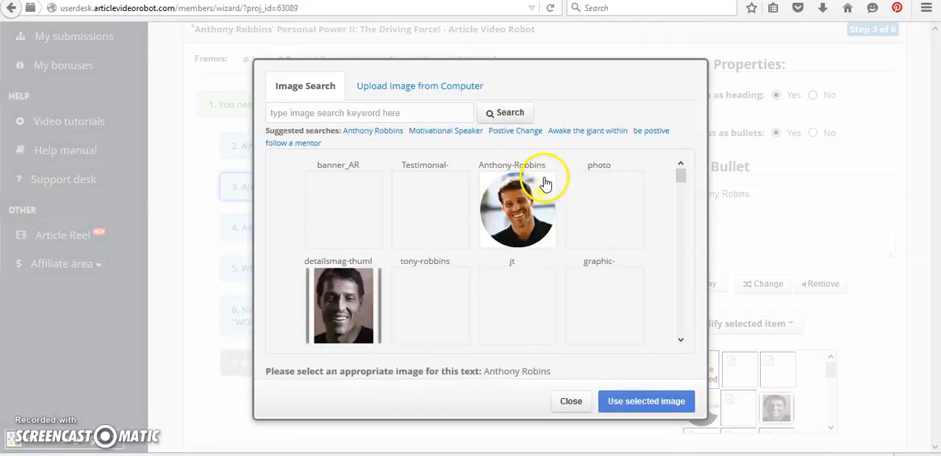
{"action": "left_click", "coordinate": [513, 207]}
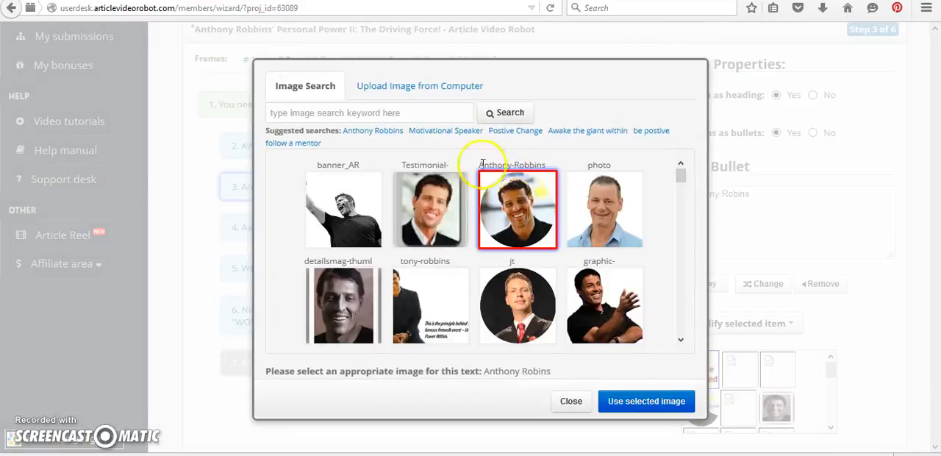
{"action": "left_click", "coordinate": [418, 113]}
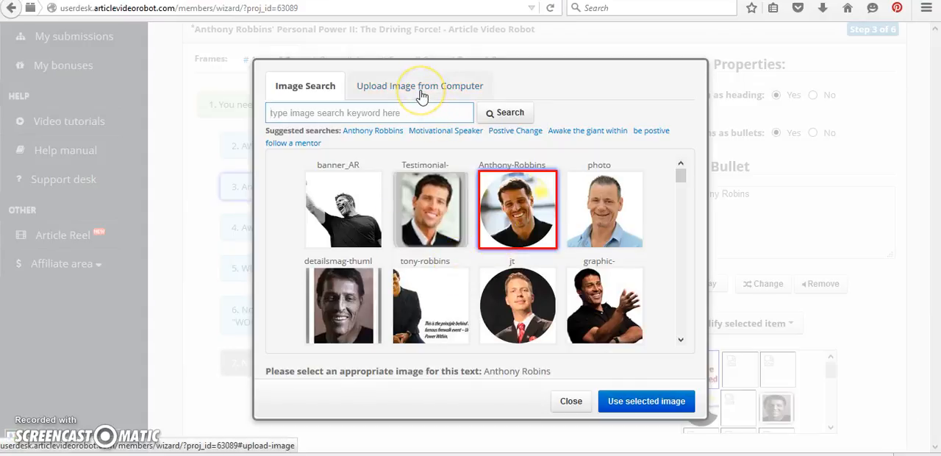
{"action": "left_click", "coordinate": [571, 401]}
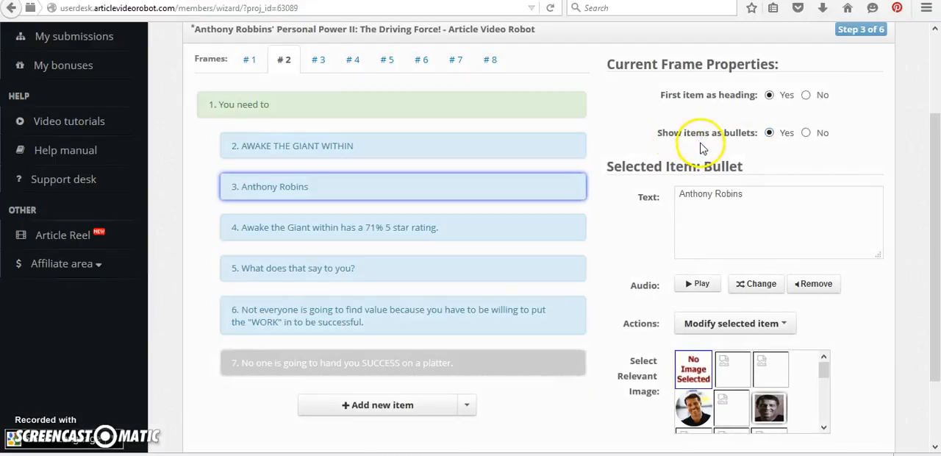
Turn off bullet display for frame 2's items, and play the sixth item's audio and view its modification options
{"action": "left_click", "coordinate": [805, 134]}
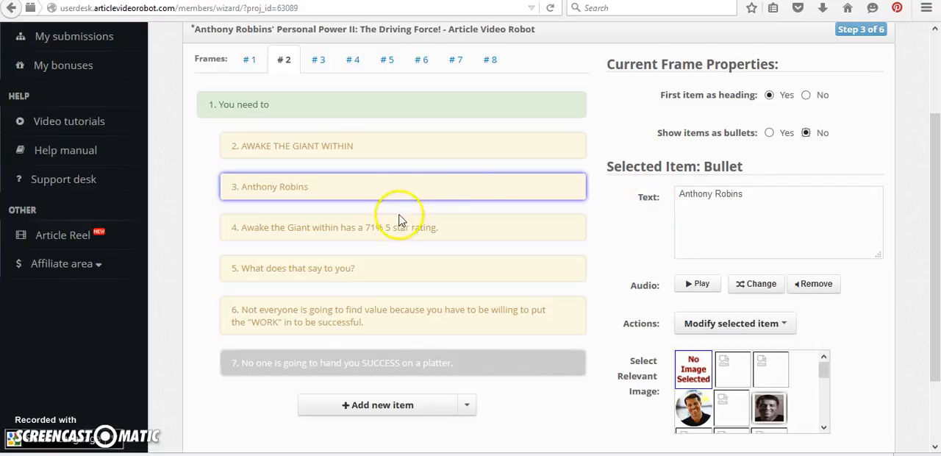
{"action": "left_click", "coordinate": [341, 313]}
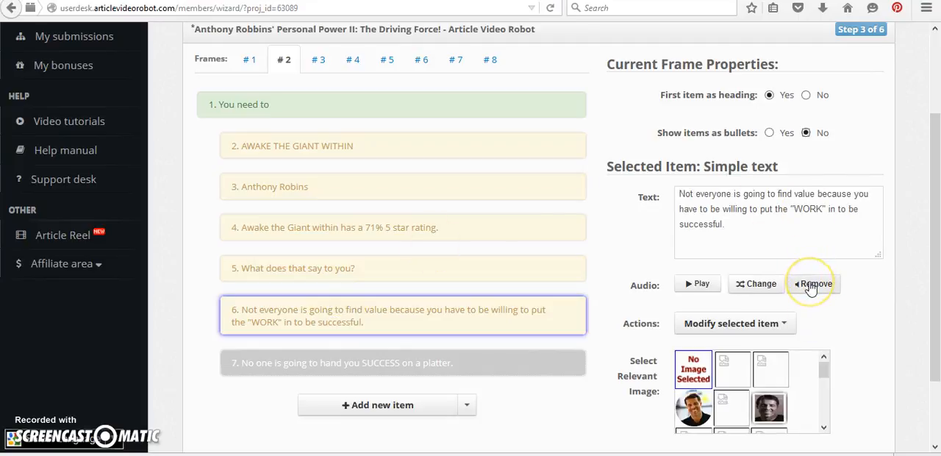
{"action": "left_click", "coordinate": [695, 283]}
{"action": "left_click", "coordinate": [462, 312]}
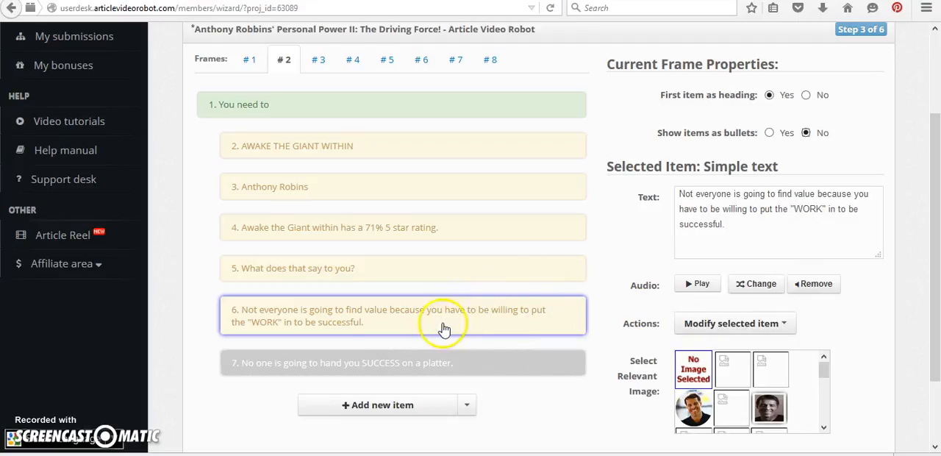
{"action": "left_click", "coordinate": [785, 324]}
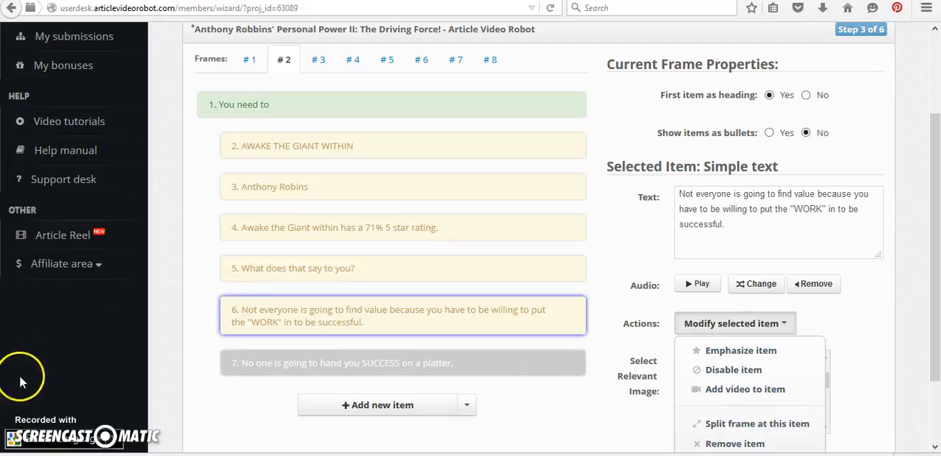
Open frame 8, and advance past the optional contact information to the video theme customization step
{"action": "left_click", "coordinate": [489, 62]}
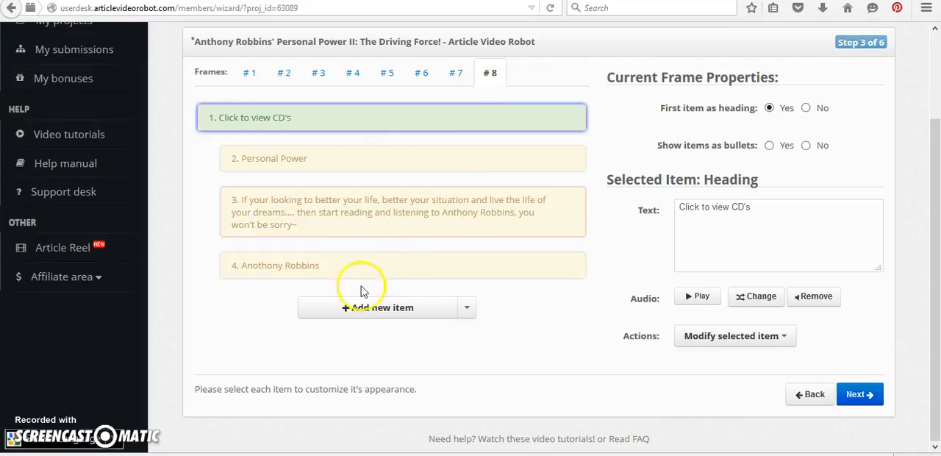
{"action": "left_click", "coordinate": [857, 394]}
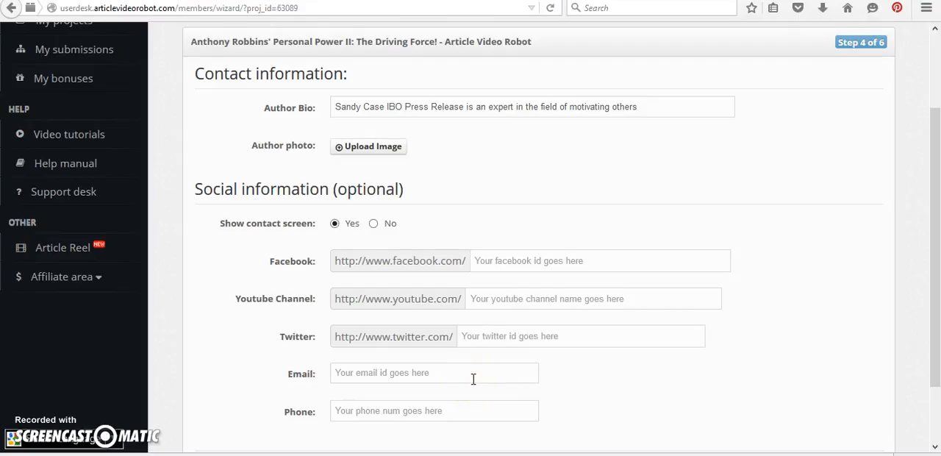
{"action": "left_click_drag", "start_coordinate": [931, 156], "coordinate": [937, 213]}
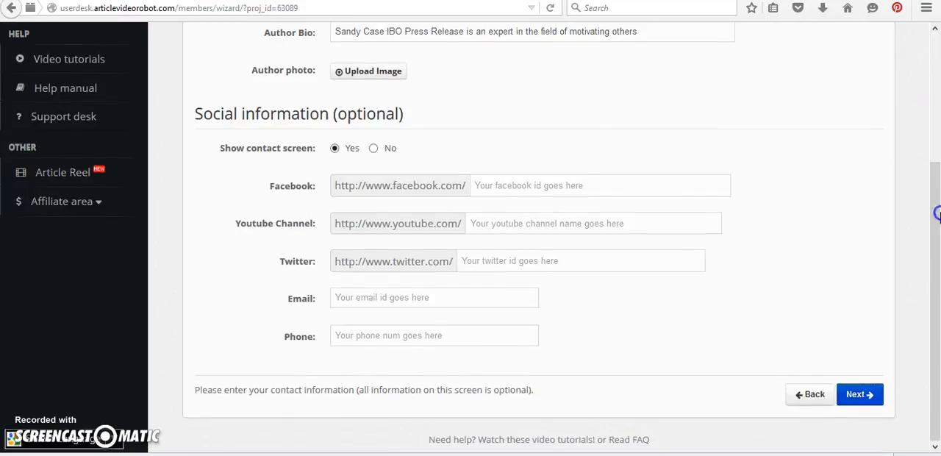
{"action": "left_click", "coordinate": [855, 395]}
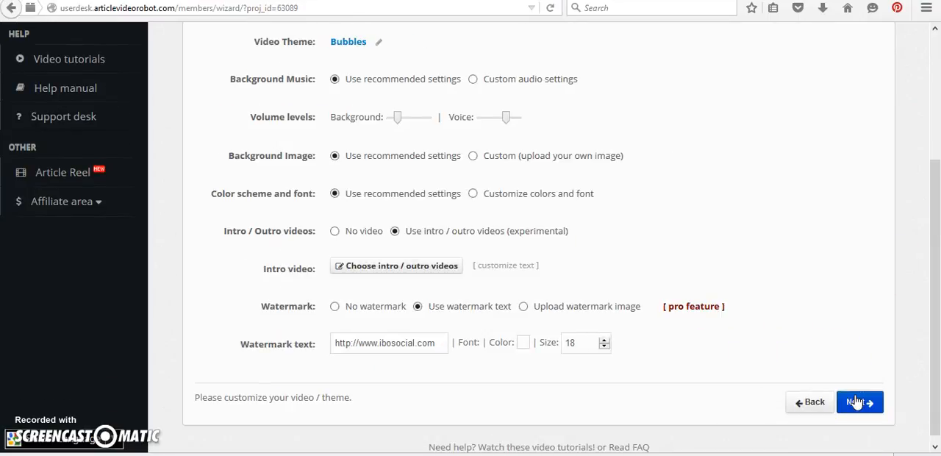
Open the video theme setting and look through the available themes, keeping bubbles
{"action": "left_click", "coordinate": [379, 43]}
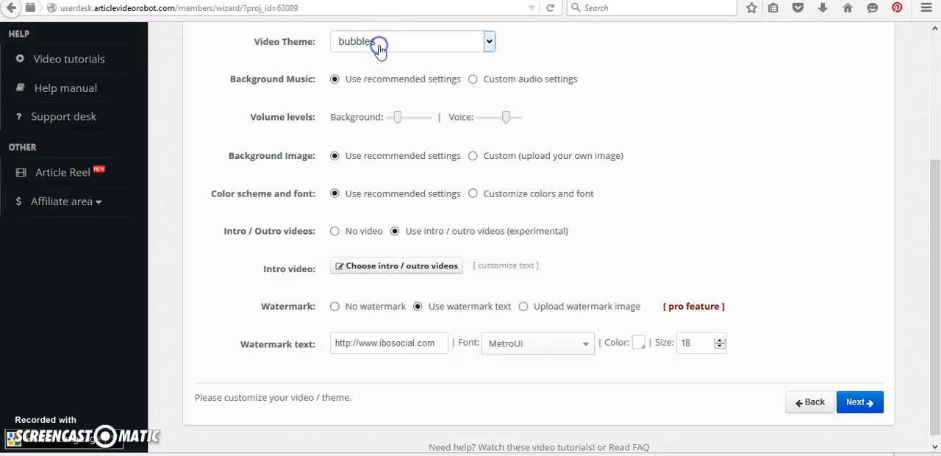
{"action": "left_click", "coordinate": [488, 41]}
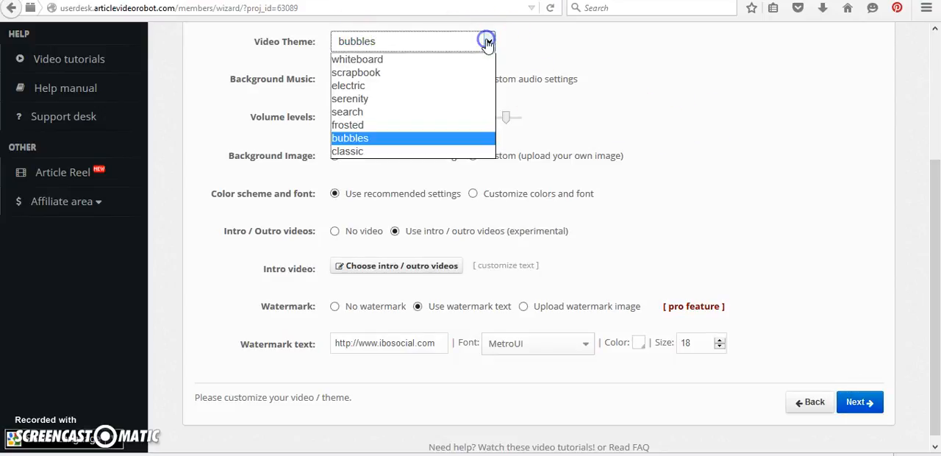
{"action": "left_click", "coordinate": [460, 76]}
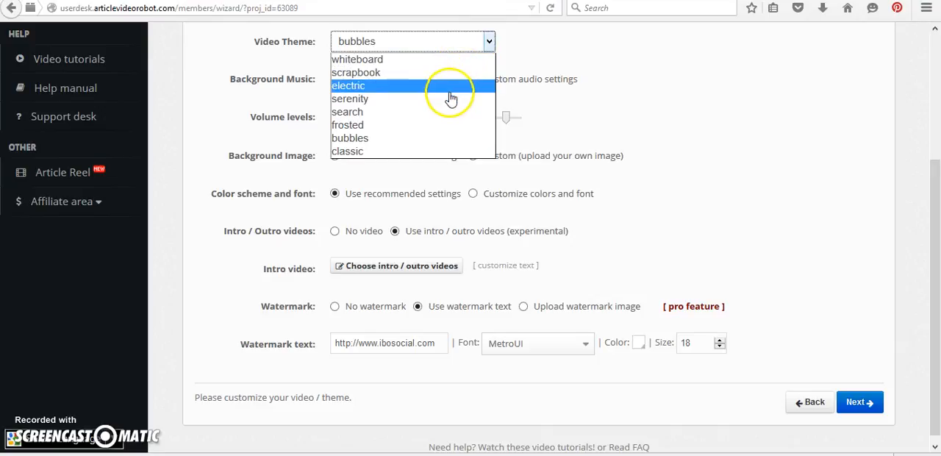
{"action": "left_click", "coordinate": [488, 42]}
{"action": "left_click", "coordinate": [341, 88]}
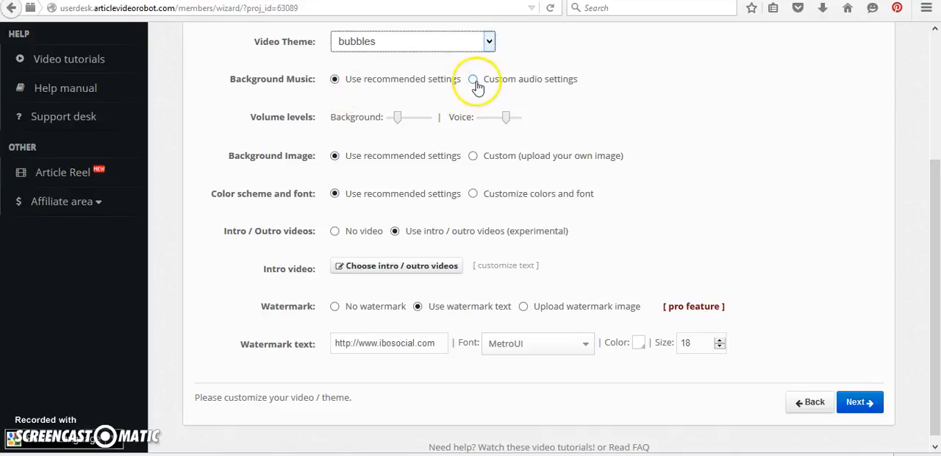
Try the custom background image option and return to the recommended settings, keeping intro and outro videos in use
{"action": "left_click", "coordinate": [398, 119]}
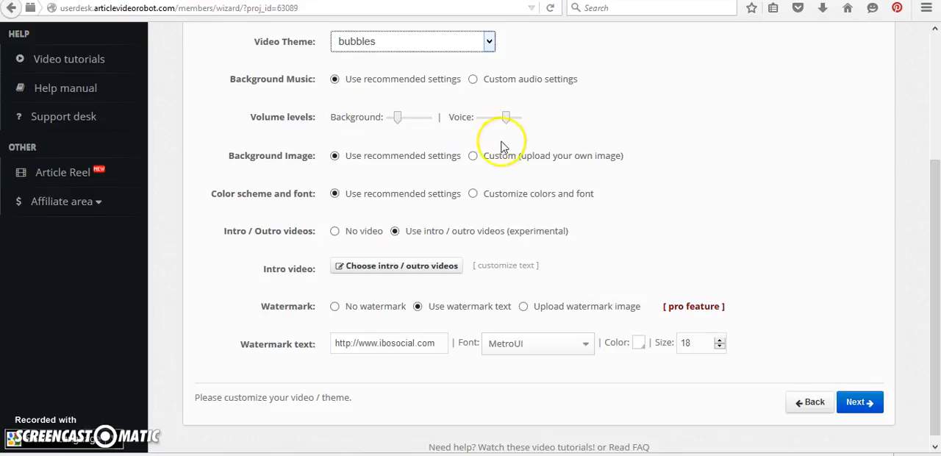
{"action": "left_click", "coordinate": [474, 157]}
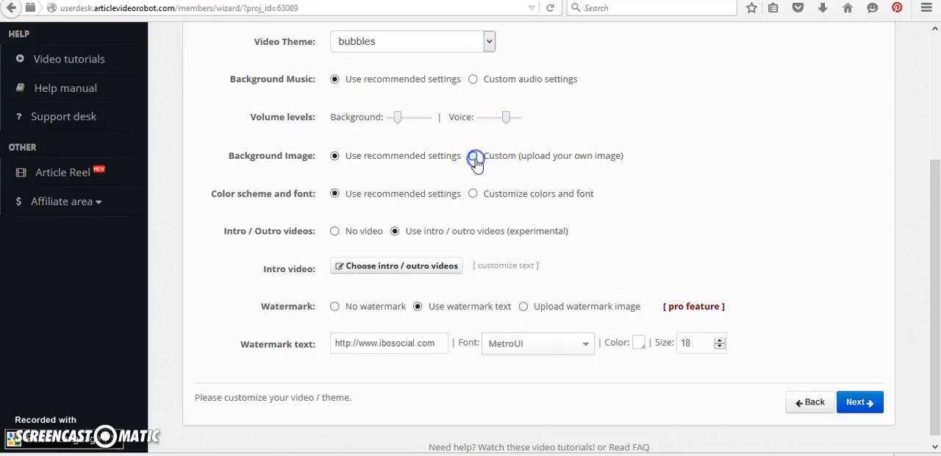
{"action": "left_click", "coordinate": [336, 158]}
{"action": "left_click", "coordinate": [337, 234]}
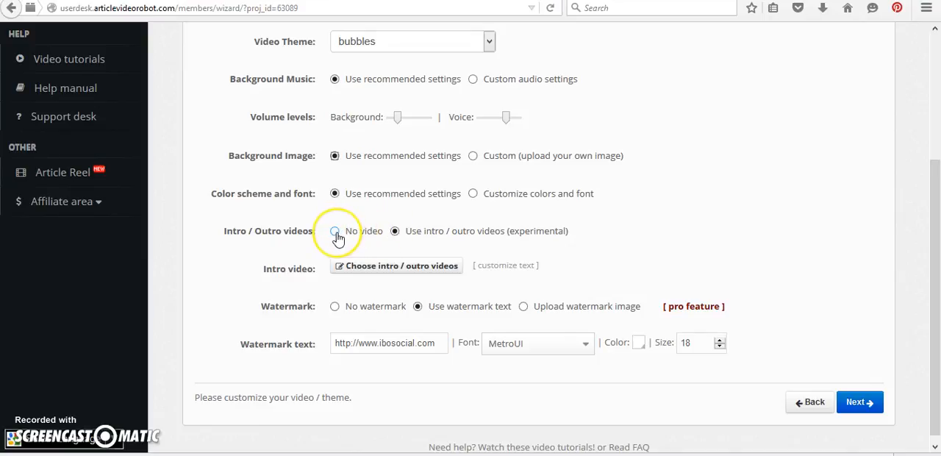
{"action": "left_click", "coordinate": [423, 241]}
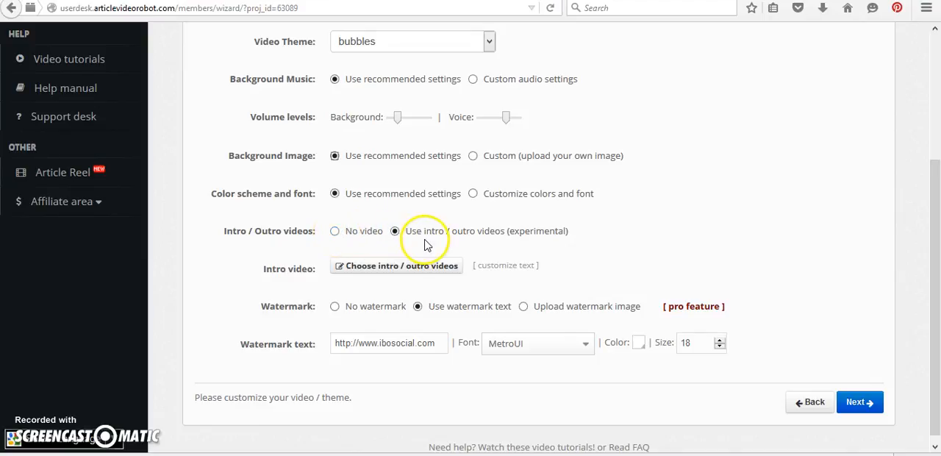
Choose the ready-made intro video of the man in glasses and a tie, preview it, and apply the selected intro and outro videos
{"action": "left_click", "coordinate": [435, 266]}
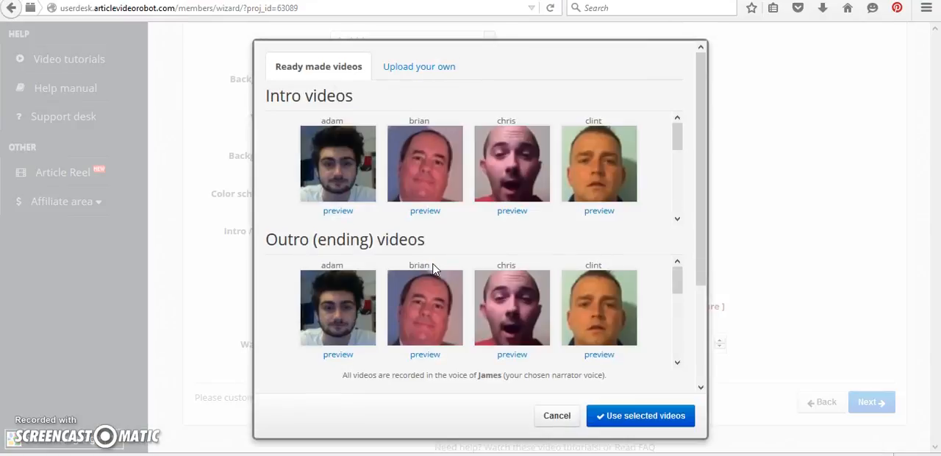
{"action": "left_click_drag", "start_coordinate": [677, 135], "coordinate": [676, 204]}
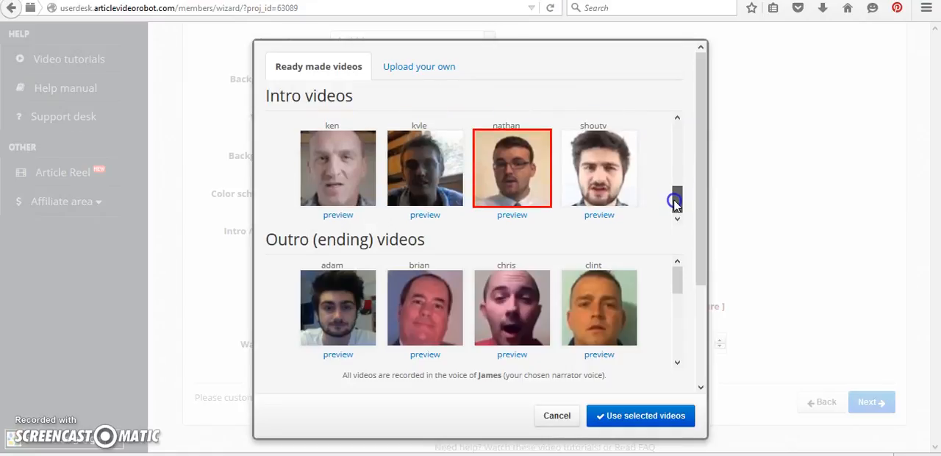
{"action": "left_click", "coordinate": [515, 192]}
{"action": "left_click", "coordinate": [515, 193]}
{"action": "left_click", "coordinate": [512, 216]}
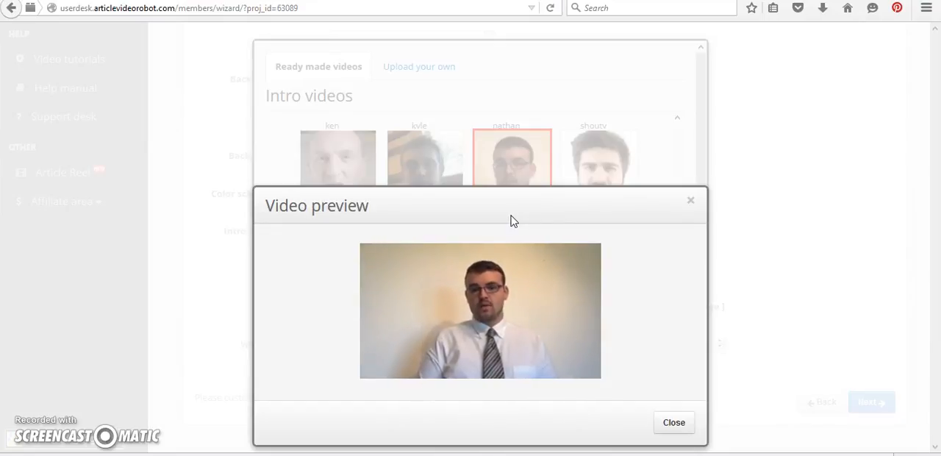
{"action": "left_click", "coordinate": [691, 203]}
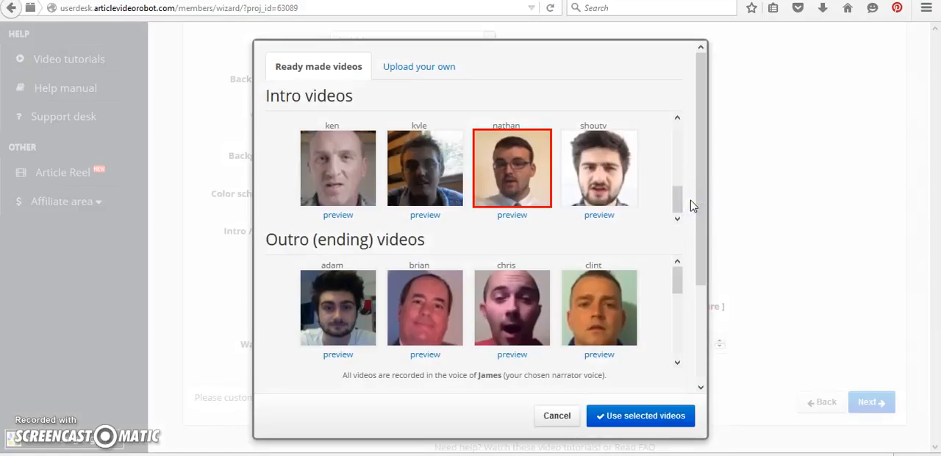
{"action": "left_click_drag", "start_coordinate": [674, 269], "coordinate": [674, 333]}
{"action": "left_click", "coordinate": [652, 414]}
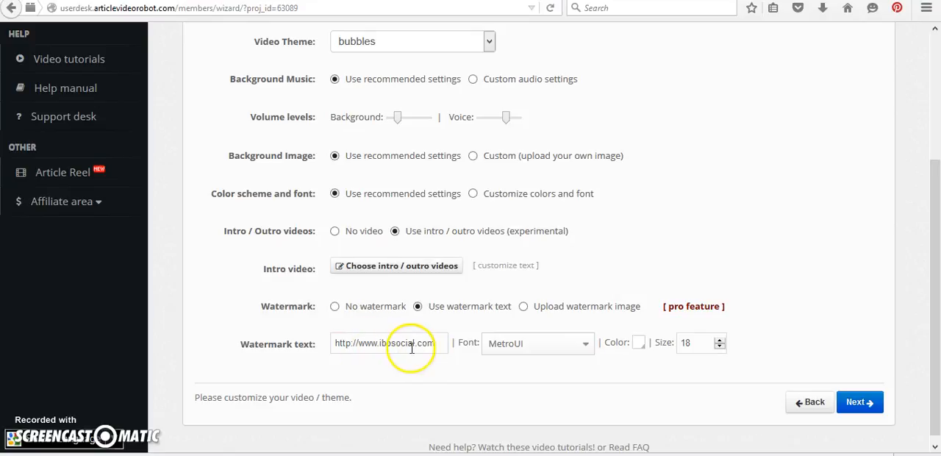
Complete the theme customization to queue the video for rendering, and view its full scorecard report
{"action": "left_click", "coordinate": [859, 403]}
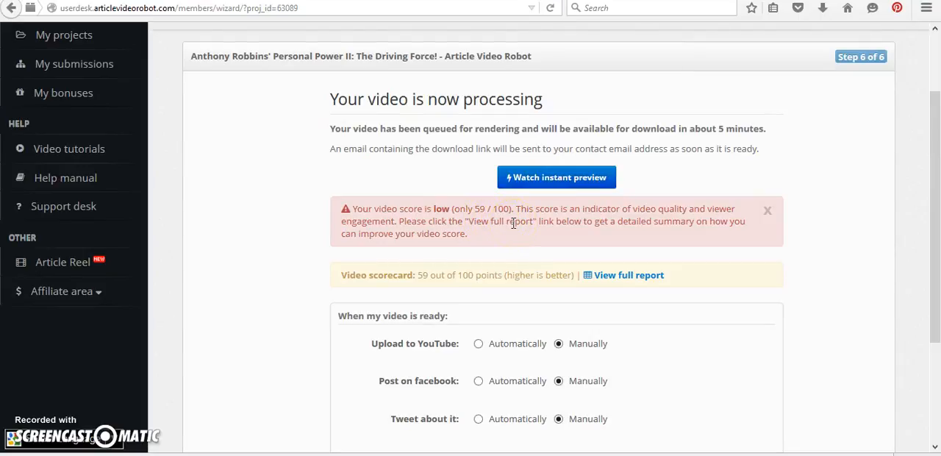
{"action": "left_click", "coordinate": [627, 275]}
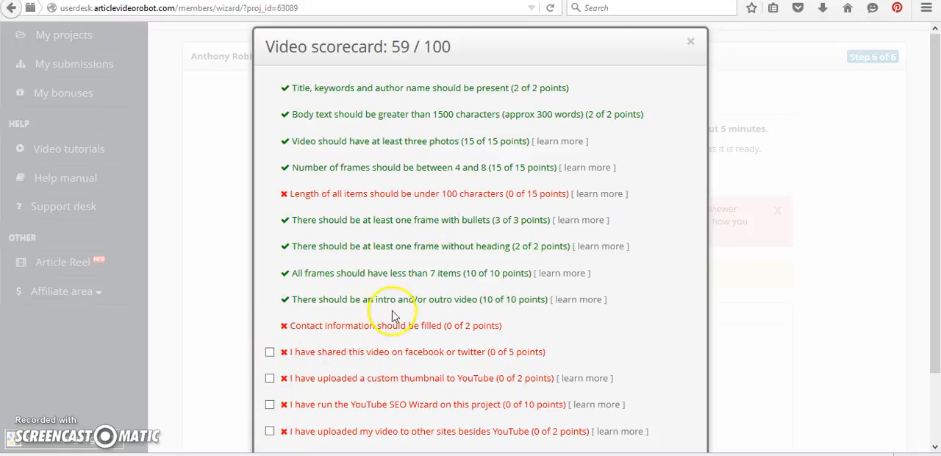
{"action": "left_click", "coordinate": [690, 41]}
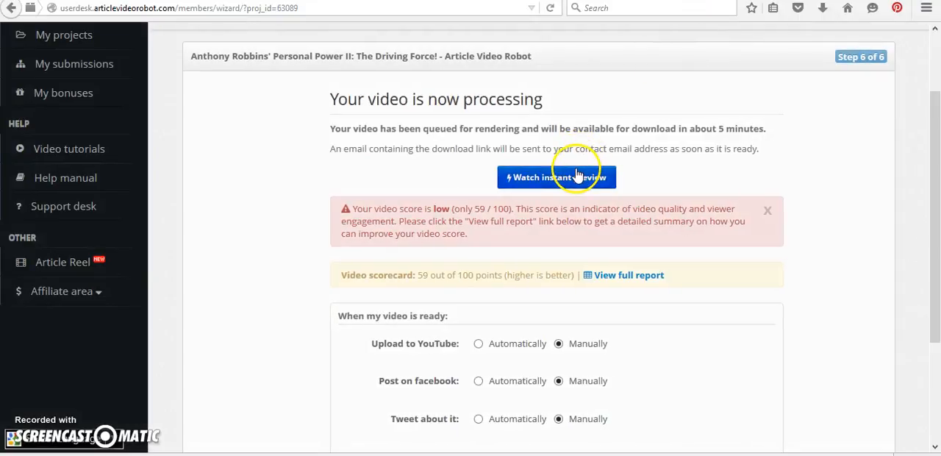
Watch the instant preview of the finished video
{"action": "left_click", "coordinate": [574, 178]}
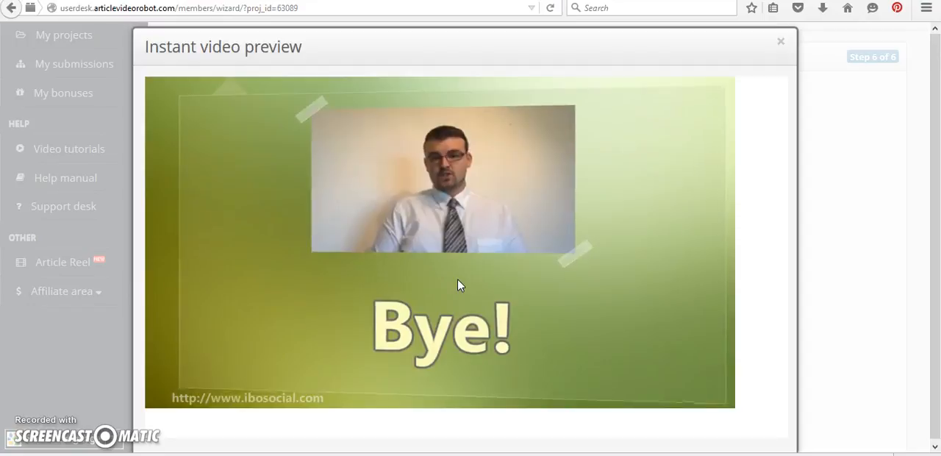
{"action": "left_click", "coordinate": [556, 249]}
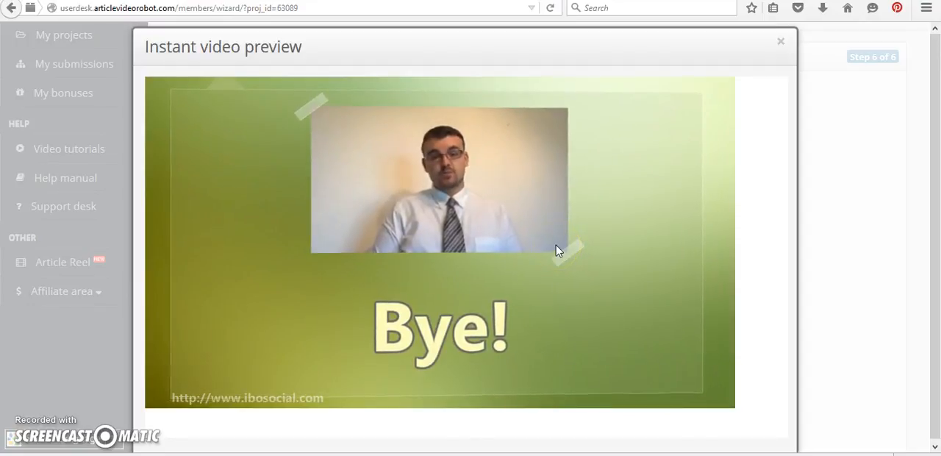